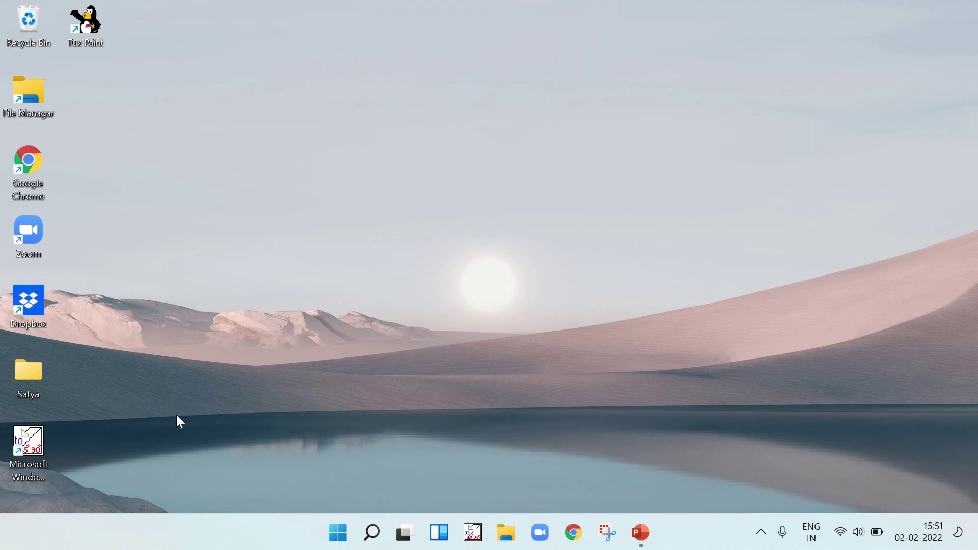
Step: Launch Tux Paint from its desktop shortcut
double_click(82, 33)
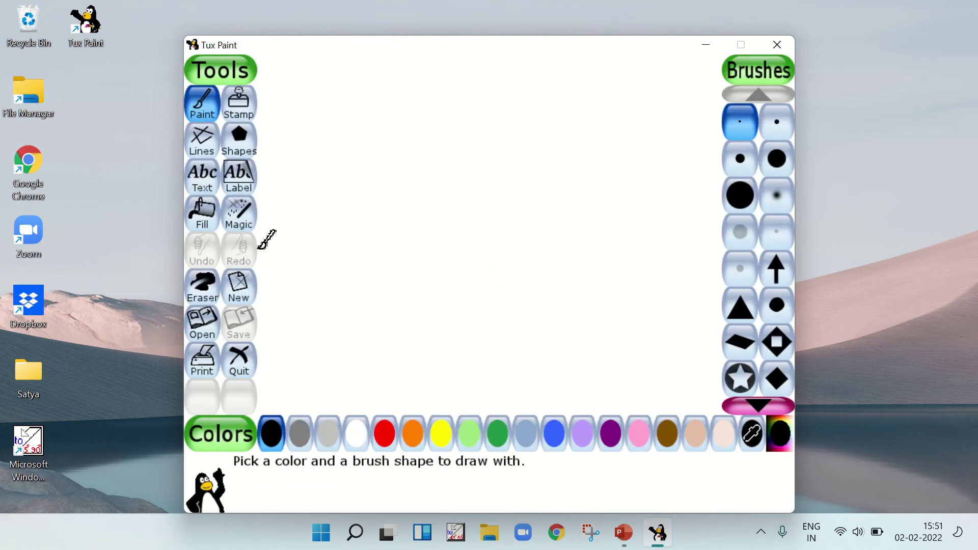
Step: Paint Magic Grass up the left edge and along the bottom, plus a criss-crossed patch near the top
click(249, 223)
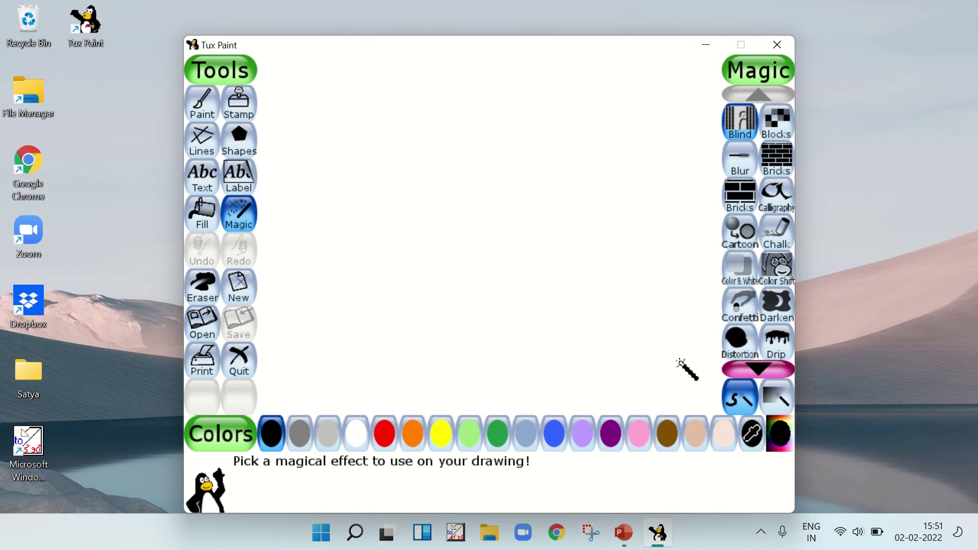
scroll(740, 311, down, 10)
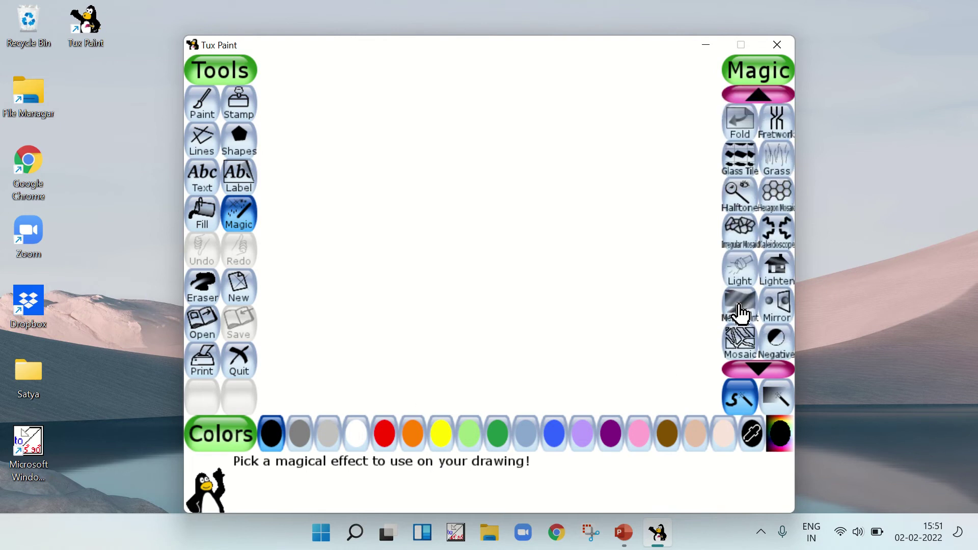
scroll(741, 312, down, 3)
scroll(741, 311, up, 3)
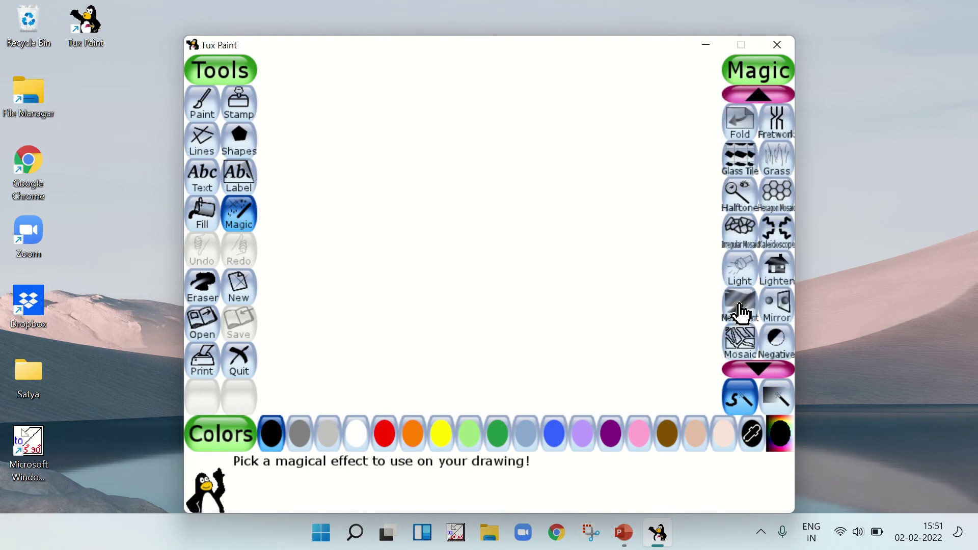
click(777, 159)
mouse_move(267, 316)
mouse_down()
mouse_move(265, 302)
mouse_move(270, 392)
mouse_move(535, 408)
mouse_up()
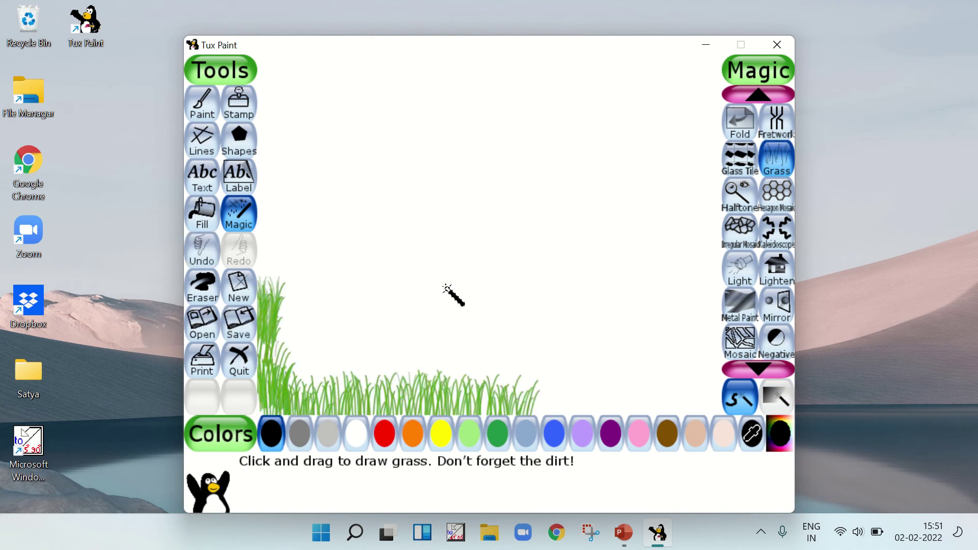
mouse_move(313, 142)
mouse_down()
mouse_move(647, 94)
mouse_move(464, 152)
mouse_move(381, 133)
mouse_move(533, 203)
mouse_up()
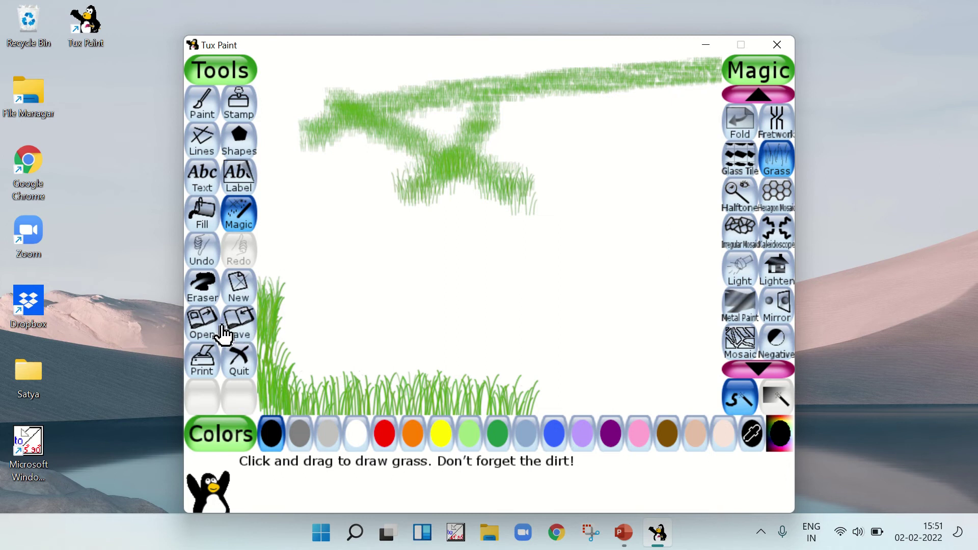
Step: Discard the grass sketch unsaved, start a blue picture, and paint Grass across its lower half
click(233, 295)
click(530, 244)
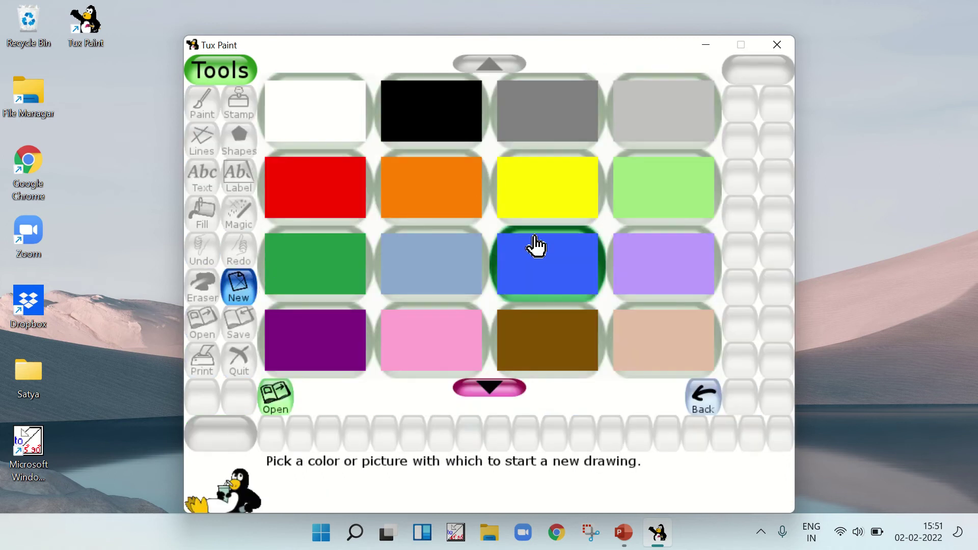
click(275, 399)
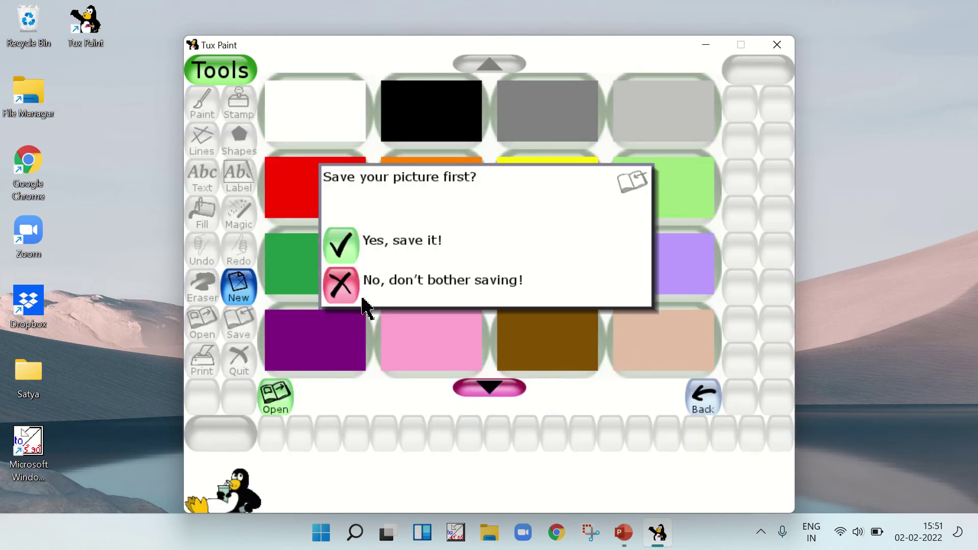
click(340, 277)
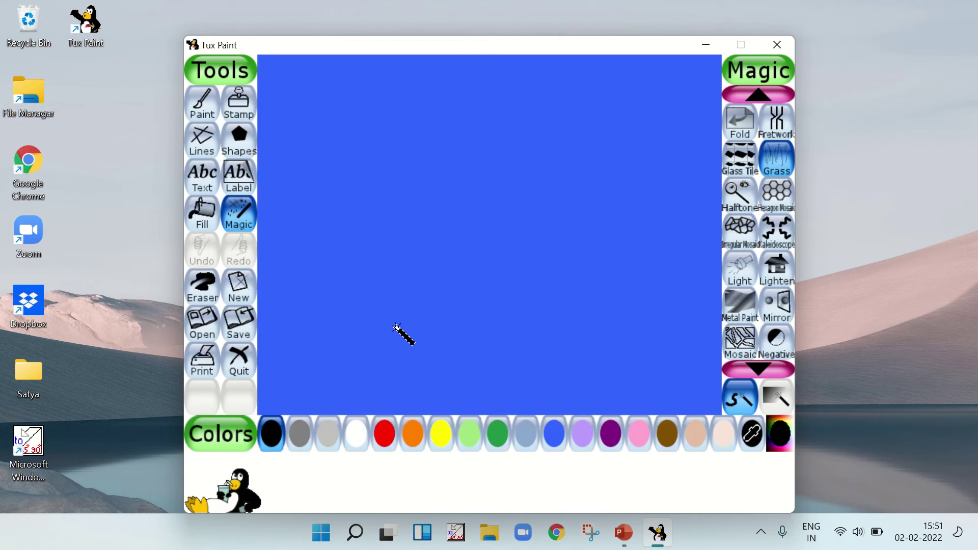
mouse_move(265, 312)
mouse_down()
mouse_move(274, 383)
mouse_move(320, 403)
mouse_move(625, 410)
mouse_move(706, 400)
mouse_move(712, 296)
mouse_move(662, 292)
mouse_move(544, 312)
mouse_move(462, 298)
mouse_move(359, 301)
mouse_move(320, 324)
mouse_move(282, 327)
mouse_move(281, 312)
mouse_move(299, 321)
mouse_move(294, 312)
mouse_move(442, 308)
mouse_move(402, 328)
mouse_move(478, 340)
mouse_move(456, 301)
mouse_move(609, 330)
mouse_move(335, 368)
mouse_move(348, 353)
mouse_move(280, 363)
mouse_move(474, 368)
mouse_move(640, 346)
mouse_move(685, 321)
mouse_move(426, 374)
mouse_move(474, 400)
mouse_move(697, 387)
mouse_move(692, 325)
mouse_move(529, 325)
mouse_up()
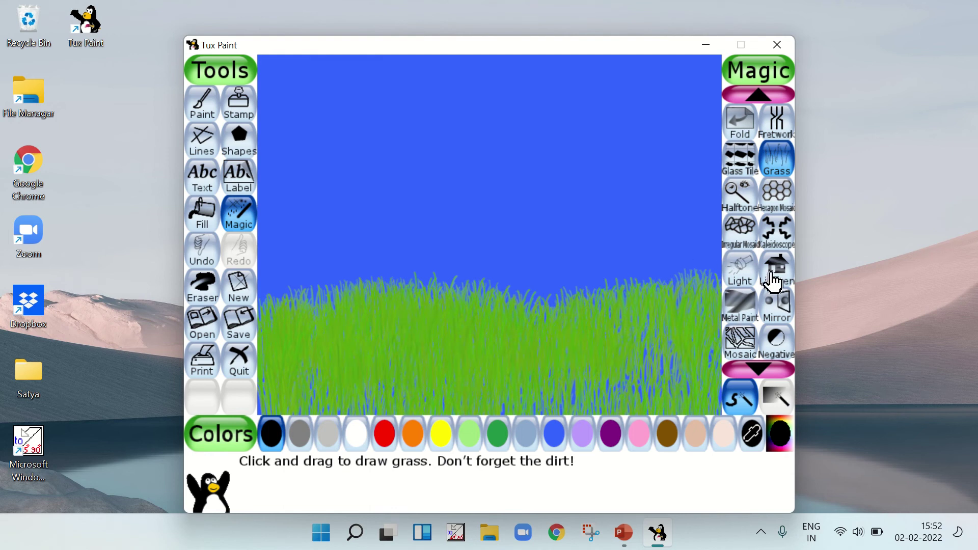
Step: With Magic Flower, grow a black flower and a blue flower on the right of the meadow
scroll(773, 278, down, 2)
scroll(773, 278, down, 6)
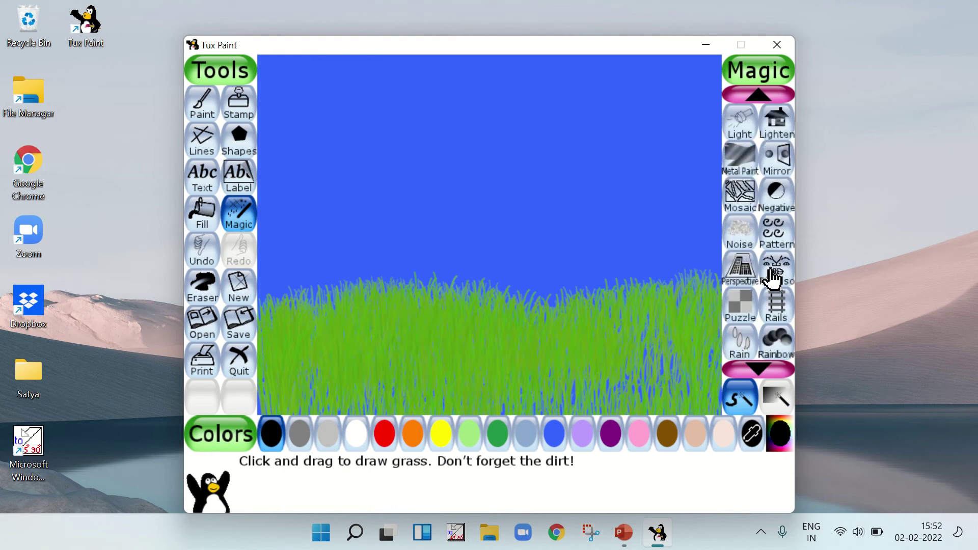
scroll(773, 278, down, 7)
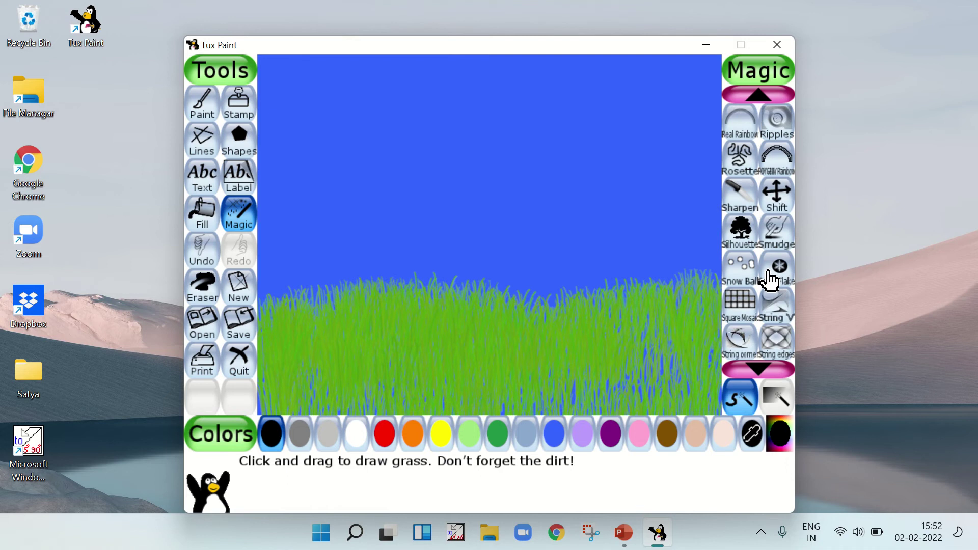
scroll(756, 299, up, 11)
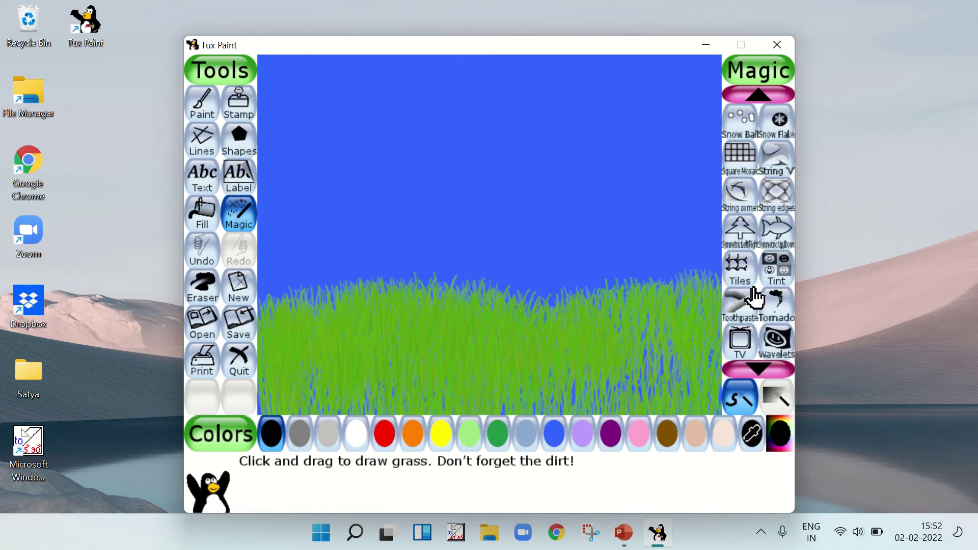
scroll(752, 306, up, 10)
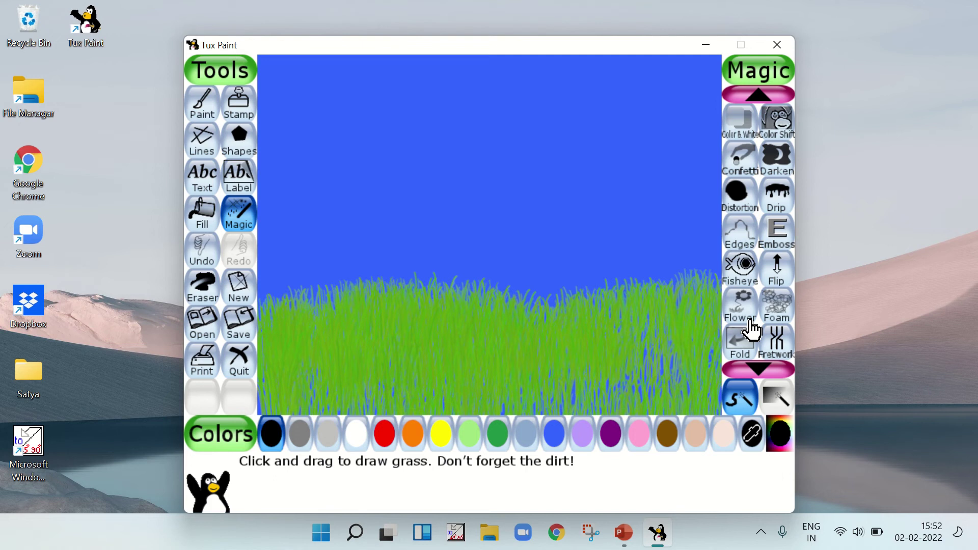
click(745, 308)
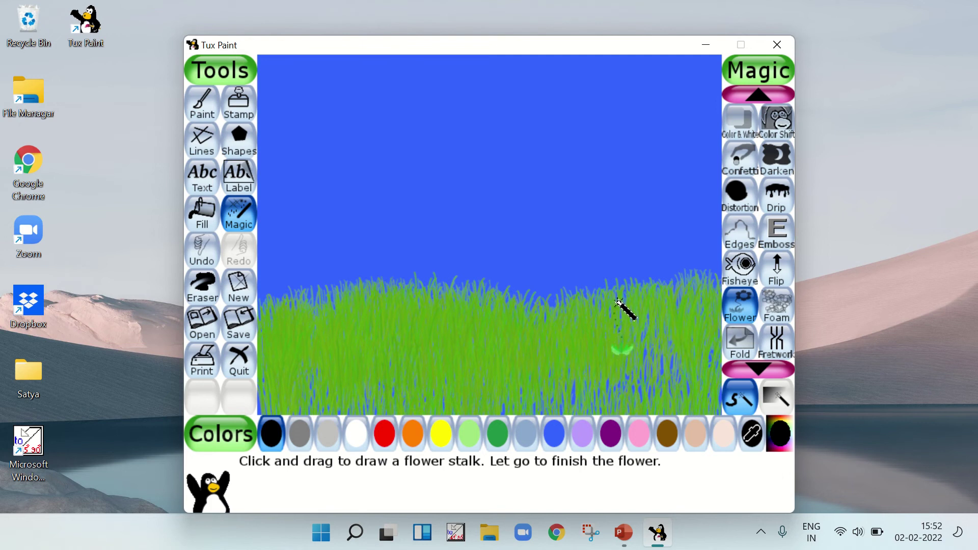
drag(620, 299, 619, 301)
click(559, 433)
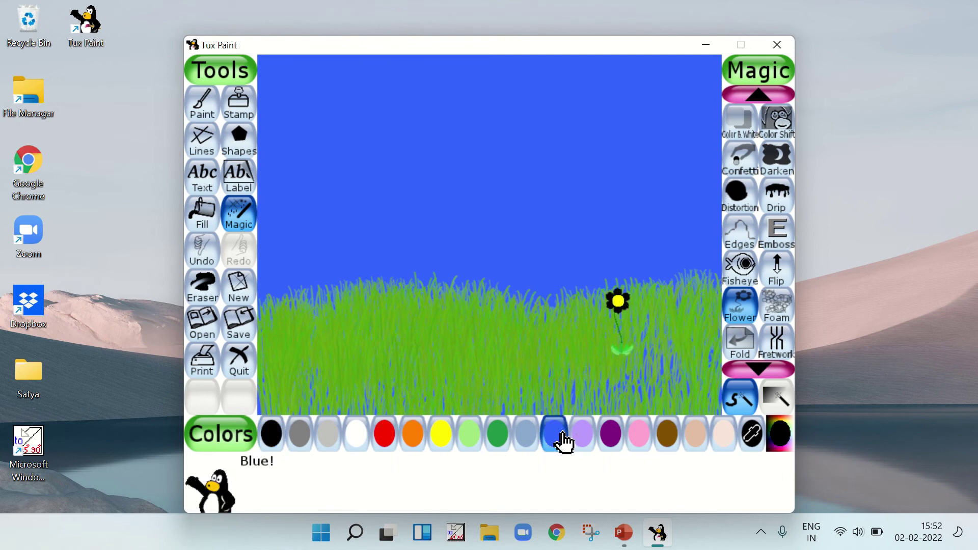
drag(564, 359, 565, 361)
drag(558, 319, 559, 319)
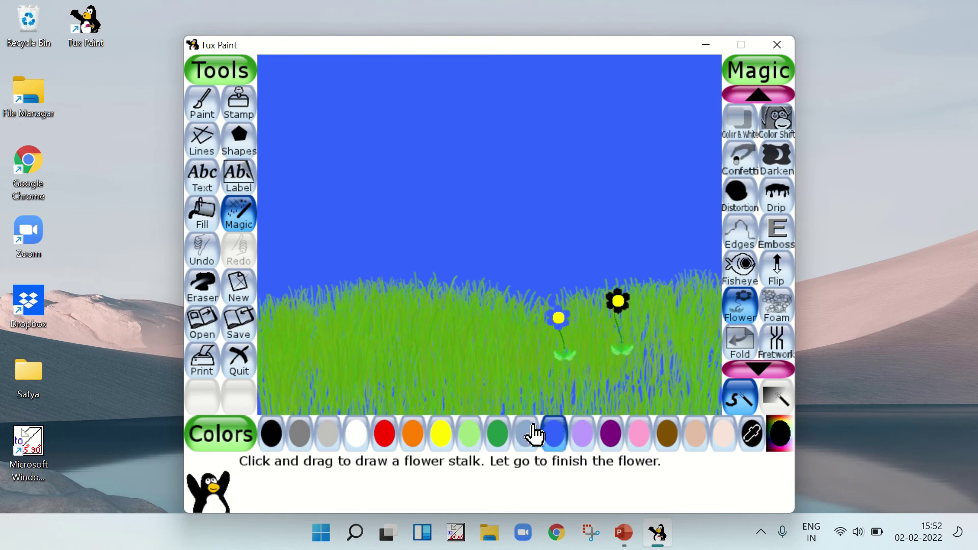
Step: Add red, yellow and light grey flowers to the left, and a brown one near the right edge
click(384, 434)
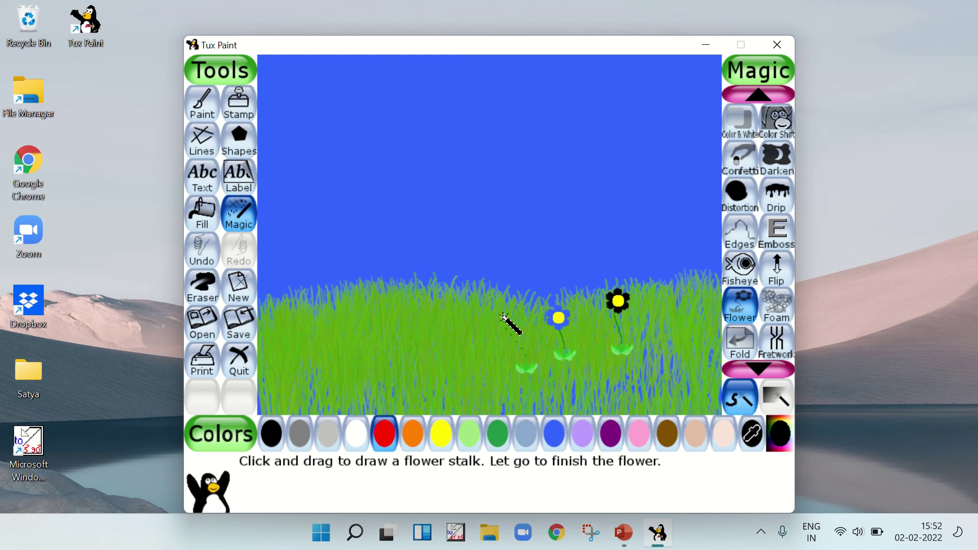
drag(501, 314, 528, 323)
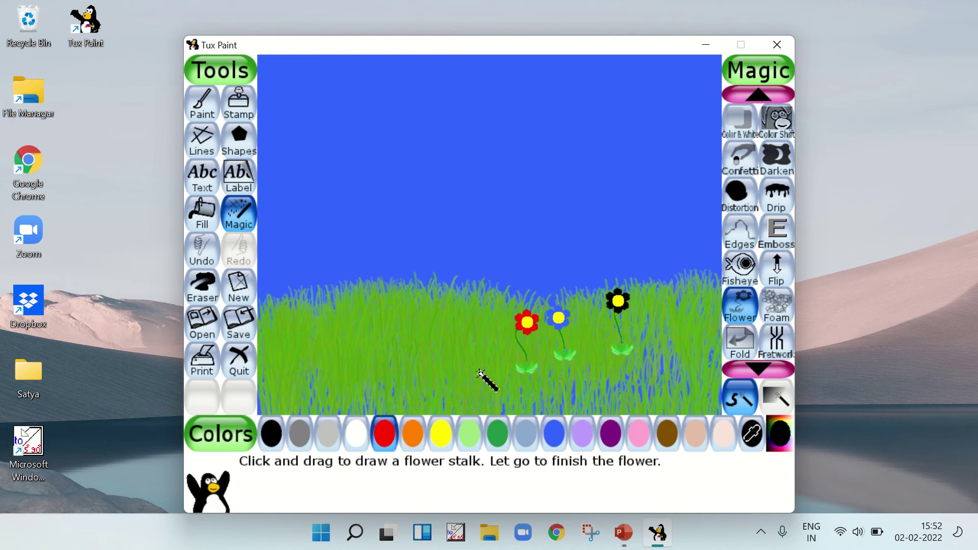
click(465, 432)
click(441, 429)
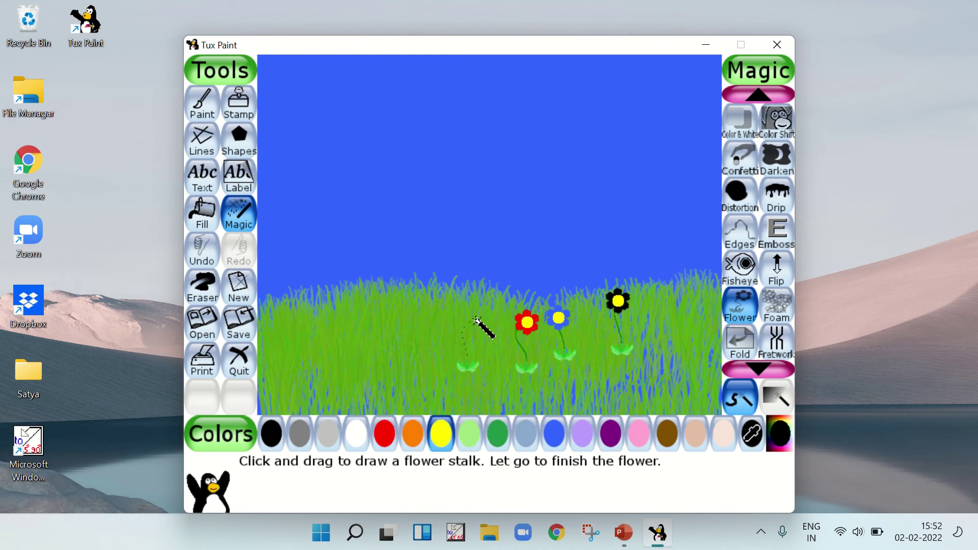
drag(480, 318, 480, 318)
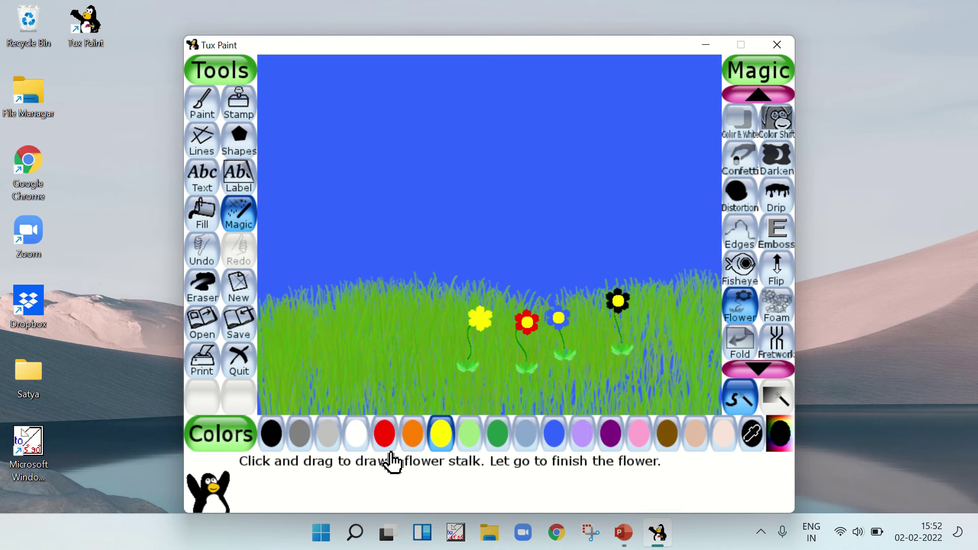
click(329, 433)
drag(388, 333, 389, 334)
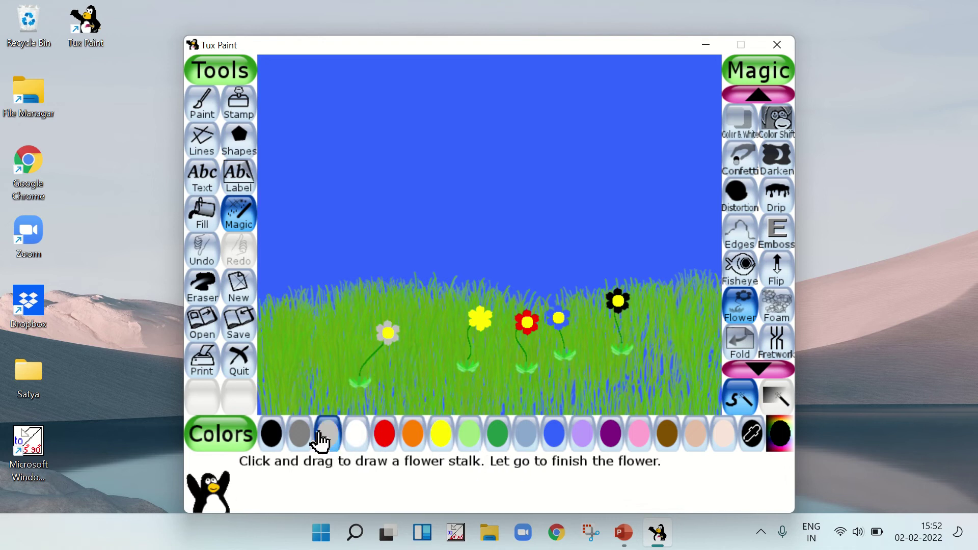
click(275, 432)
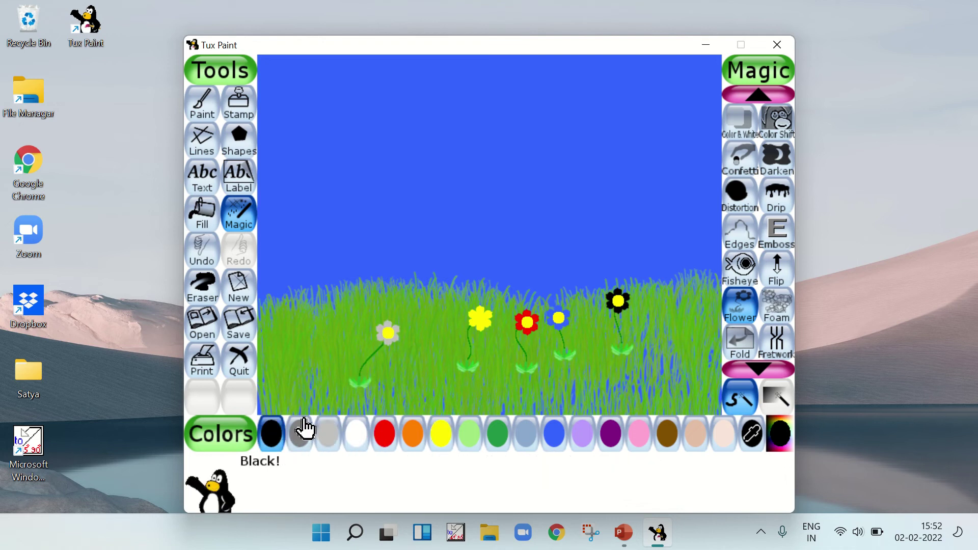
click(667, 433)
drag(681, 318, 680, 318)
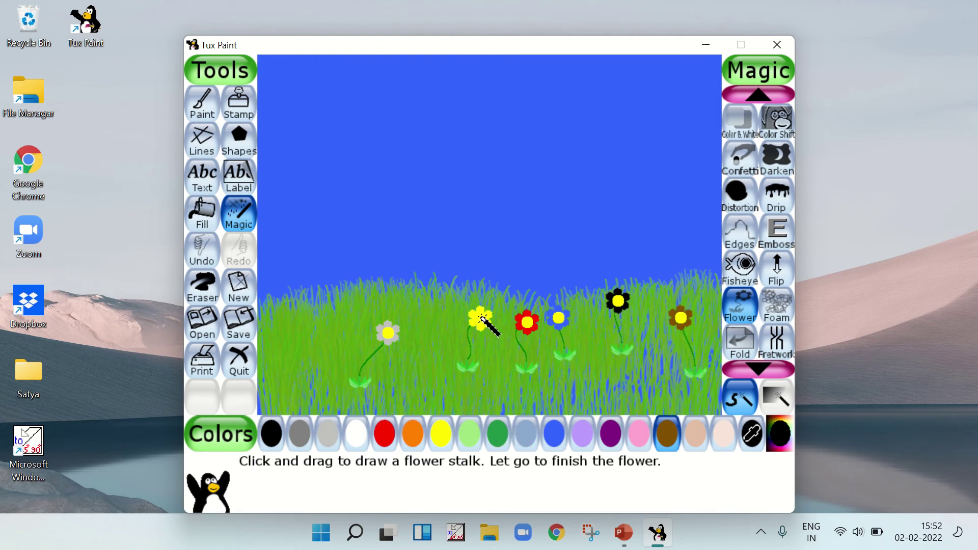
Step: Add a dark green flower at the far left and two purple flowers near the yellow one
click(507, 436)
drag(322, 378, 317, 350)
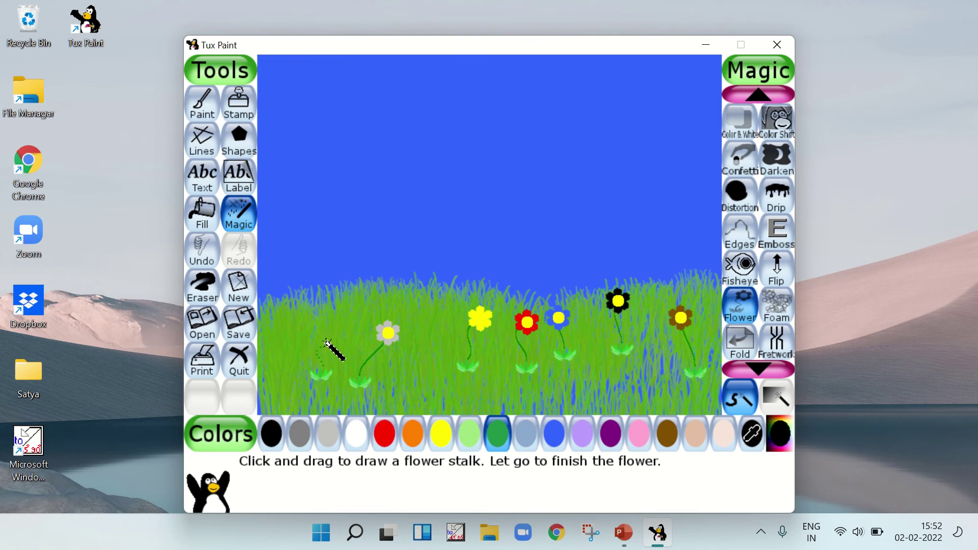
drag(319, 328, 320, 328)
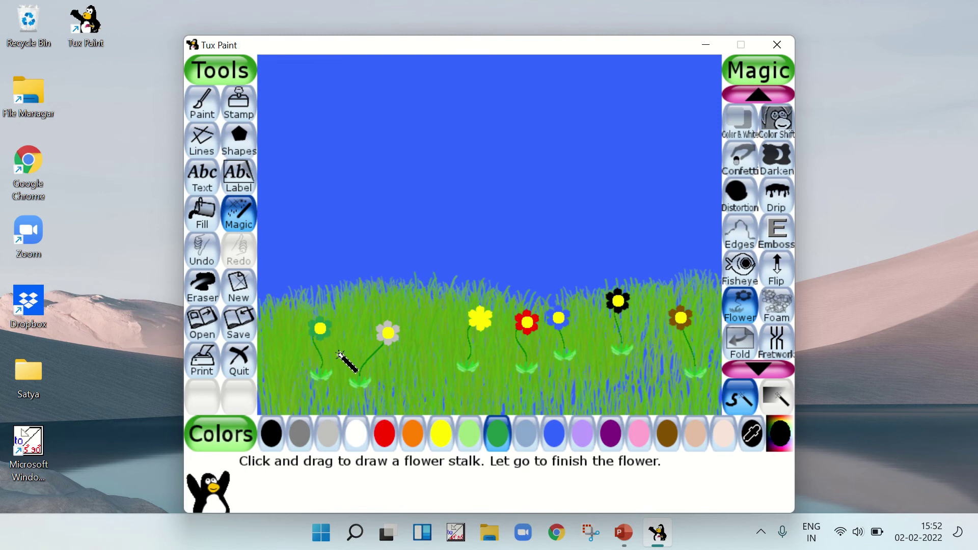
click(611, 435)
mouse_move(400, 380)
mouse_down()
mouse_move(432, 356)
mouse_move(435, 325)
mouse_up()
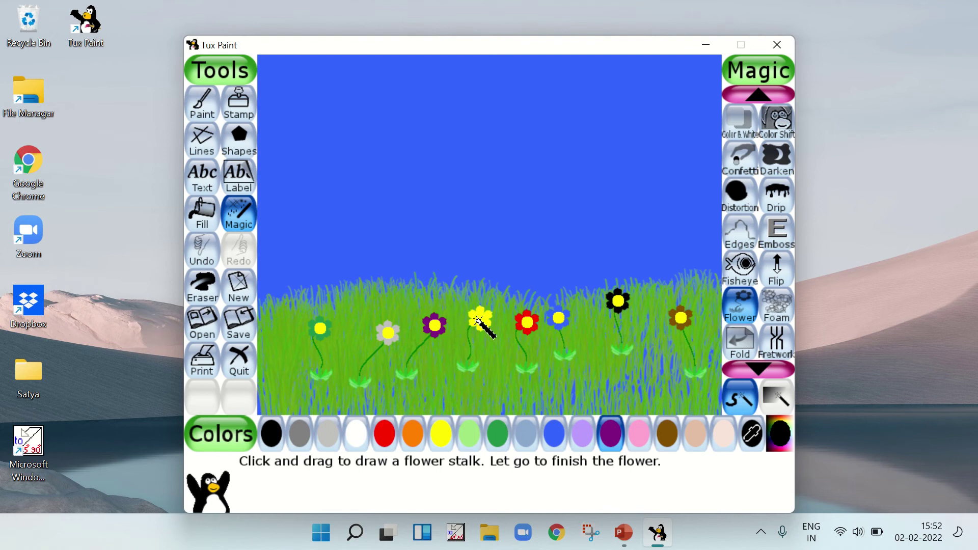
drag(478, 321, 478, 283)
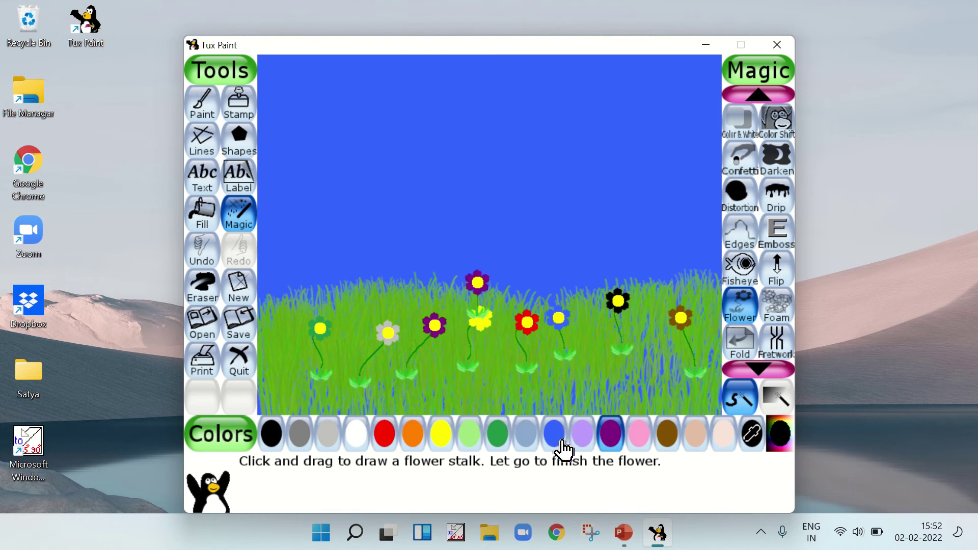
Step: Undo the last four flowers and redraw a red flower left of the blue one
click(216, 256)
click(216, 256)
click(217, 256)
click(217, 256)
click(216, 256)
click(216, 255)
click(216, 256)
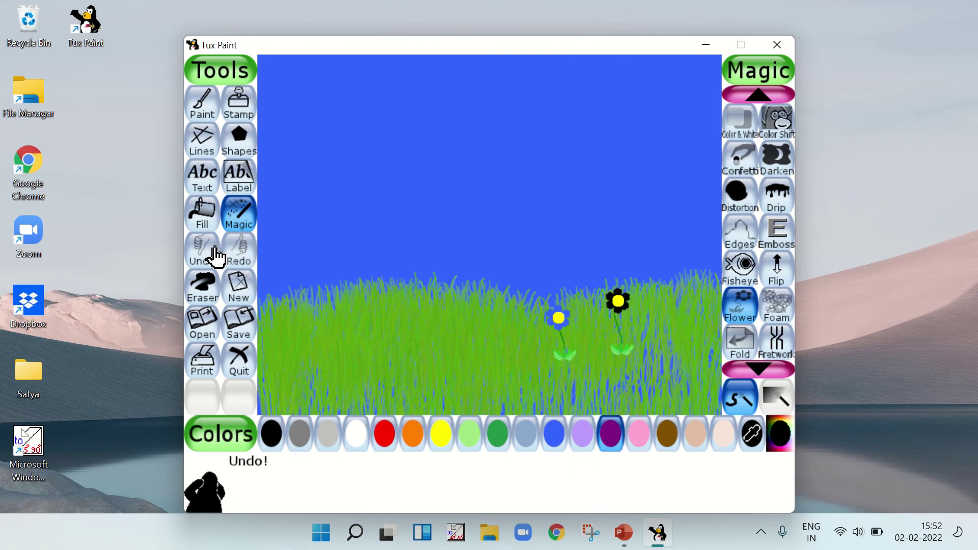
click(391, 436)
click(506, 363)
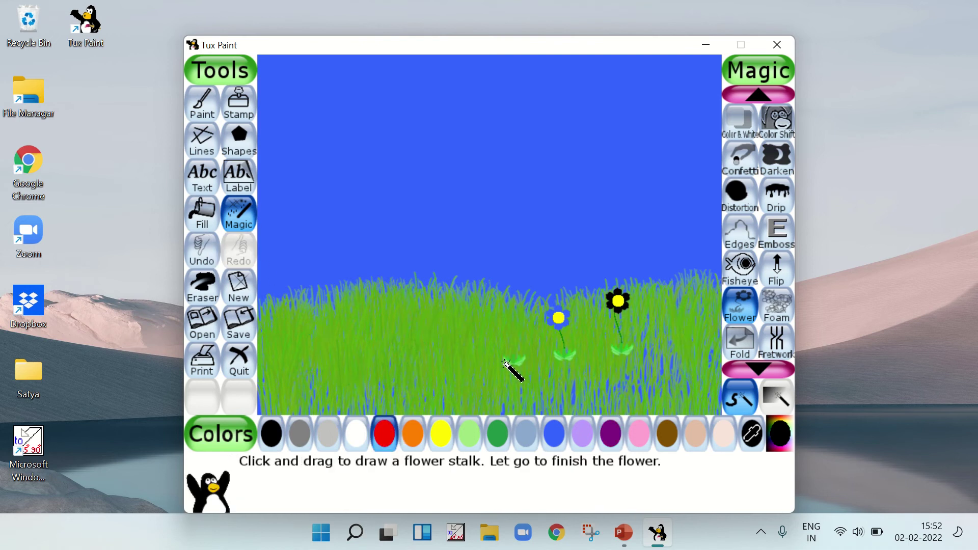
drag(497, 325, 497, 324)
Step: Add a brown flower right of the black one and a purple flower left of the red
click(553, 439)
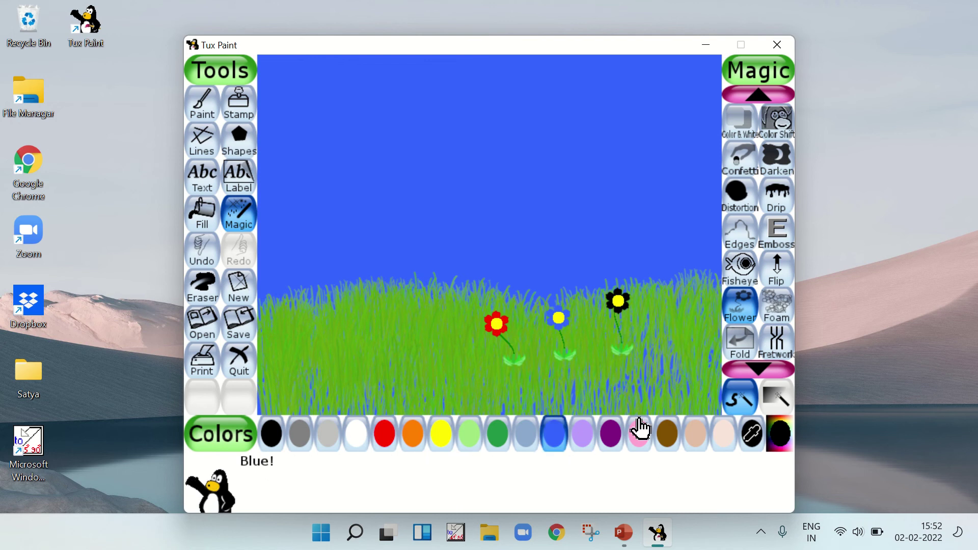
click(669, 433)
click(657, 330)
drag(663, 309, 663, 304)
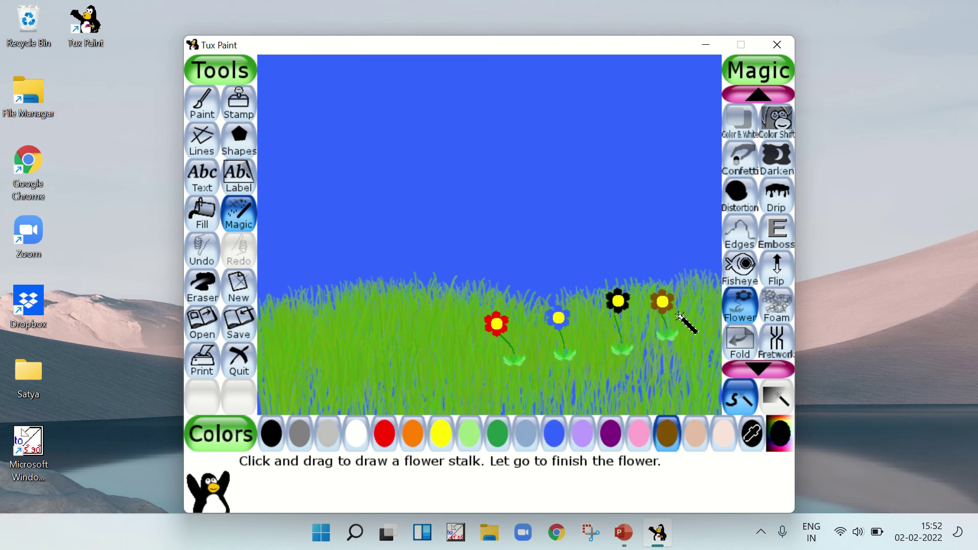
click(614, 437)
mouse_move(474, 361)
mouse_down()
mouse_move(449, 334)
mouse_move(444, 310)
mouse_move(416, 326)
mouse_up()
Step: Add a dark green flower left of the purple one; draw a yellow flower, then undo it
click(498, 433)
click(428, 353)
click(385, 433)
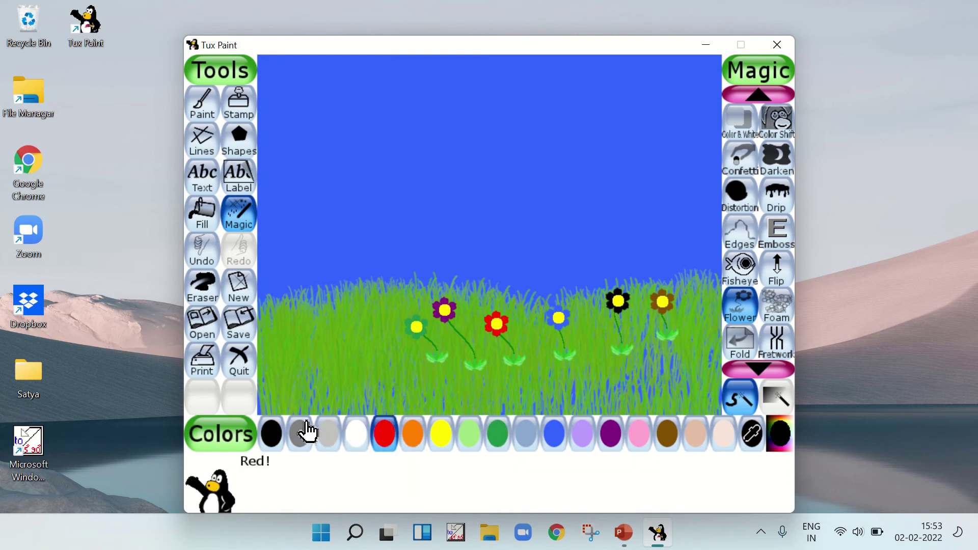
click(273, 433)
click(441, 434)
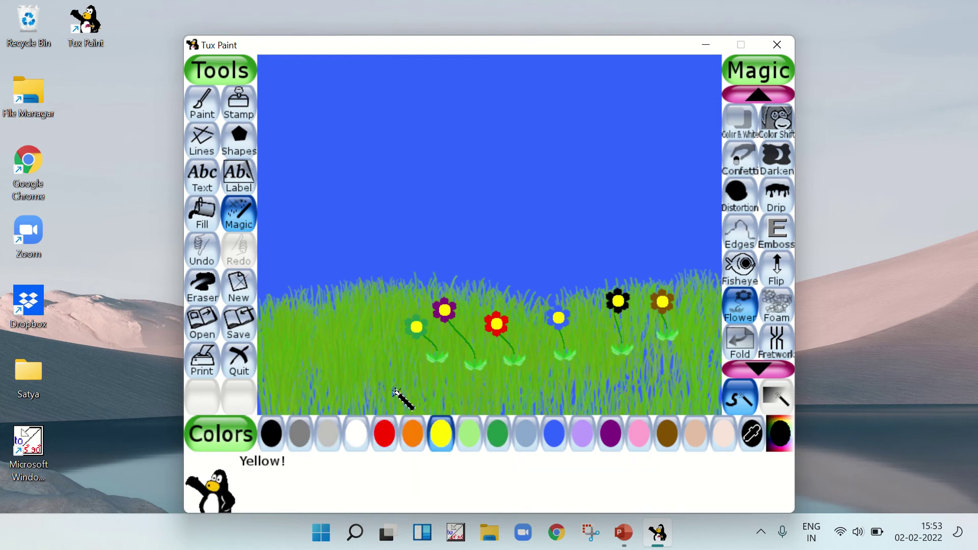
mouse_move(391, 380)
mouse_down()
mouse_move(388, 368)
mouse_move(400, 393)
mouse_up()
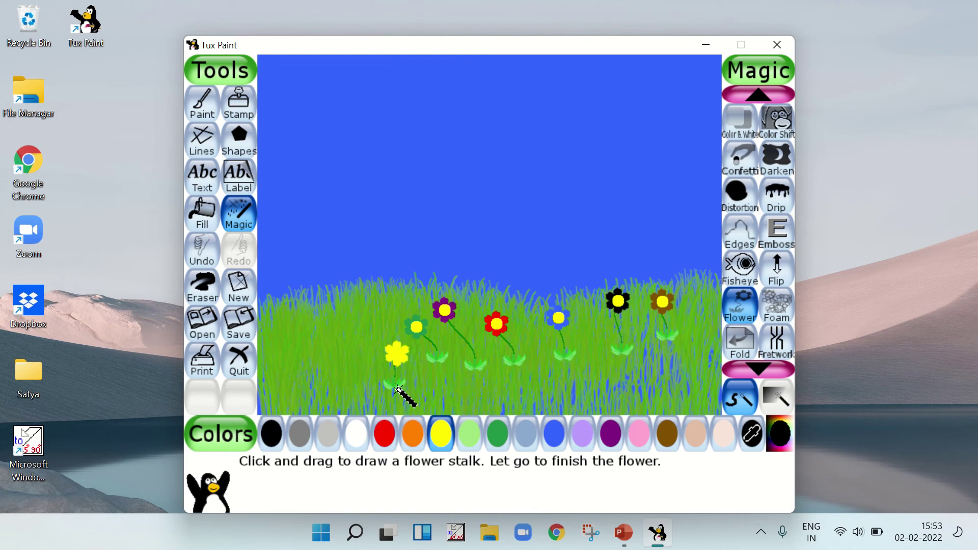
click(210, 268)
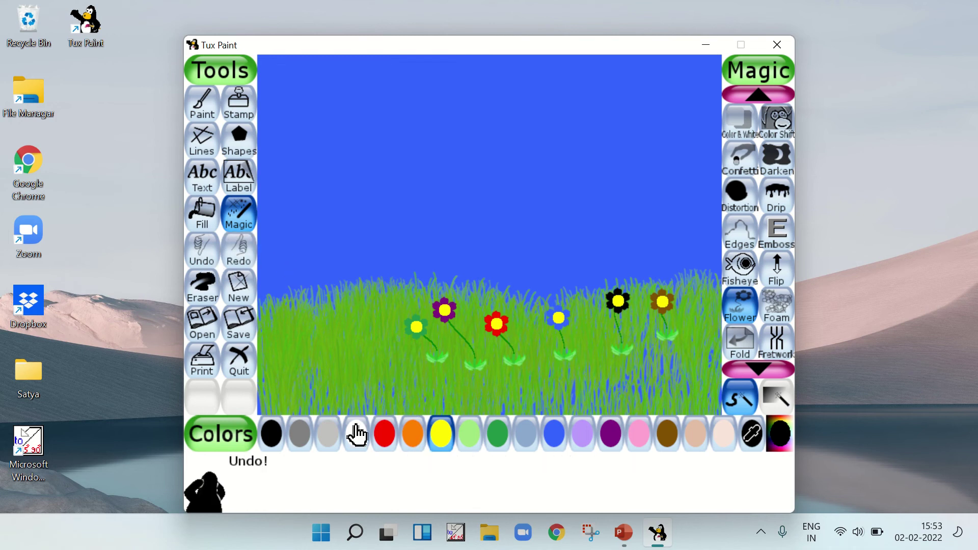
Step: Add a white flower and a light grey flower at the far left of the meadow
click(383, 432)
click(357, 433)
drag(371, 393, 383, 331)
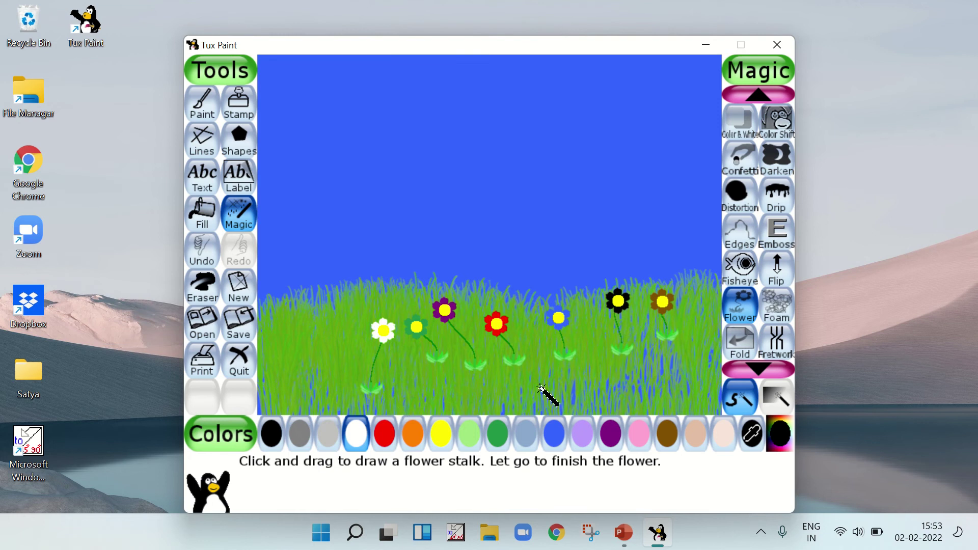
click(328, 434)
drag(312, 390, 302, 357)
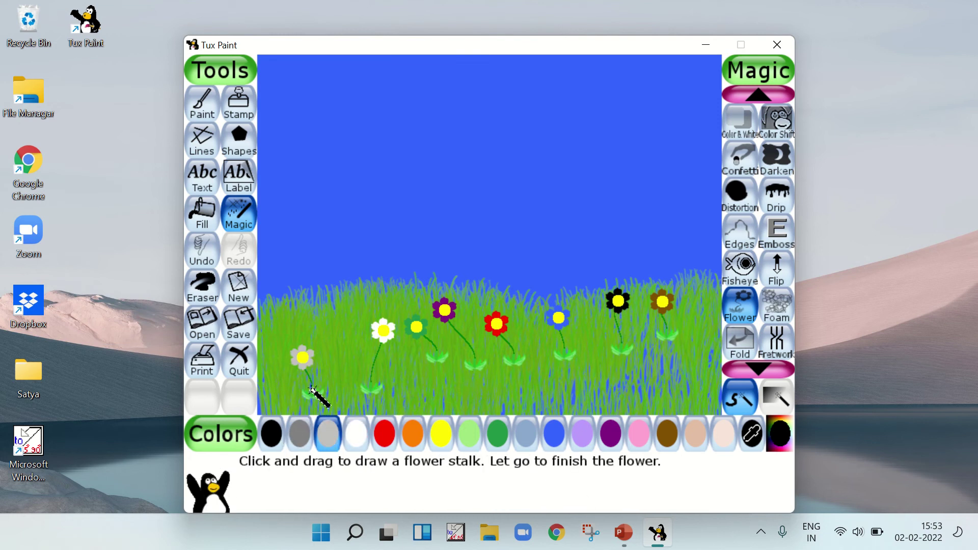
Step: Select the Noise effect further down the Magic list
scroll(771, 259, down, 4)
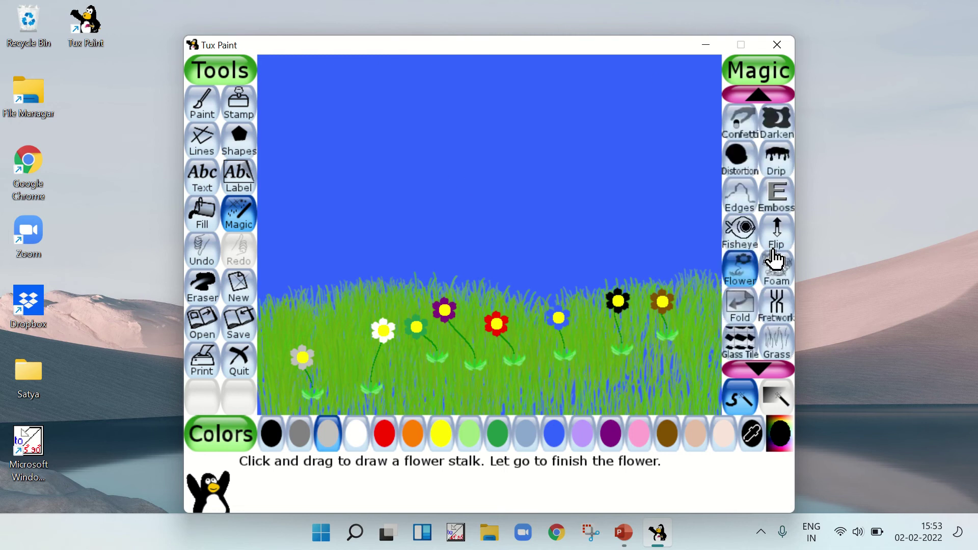
scroll(770, 259, down, 6)
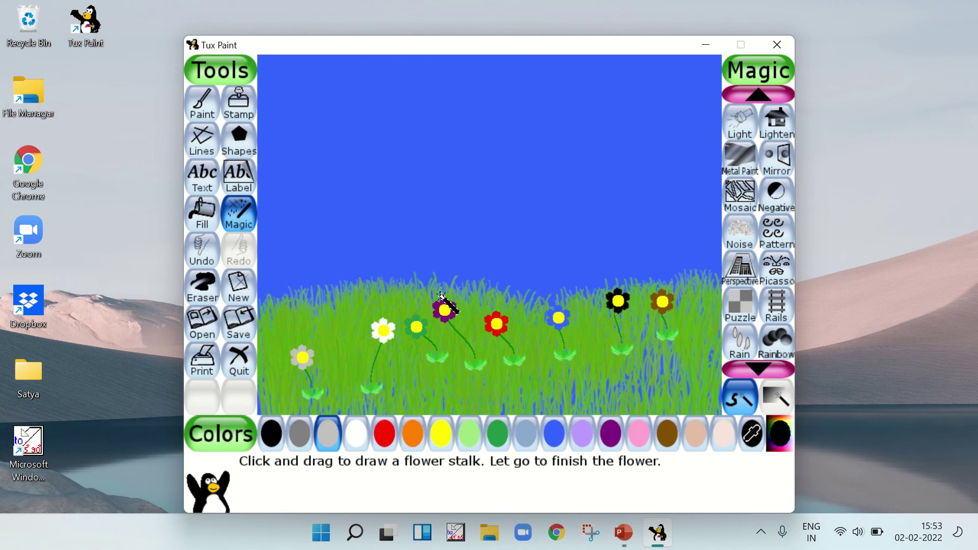
click(741, 234)
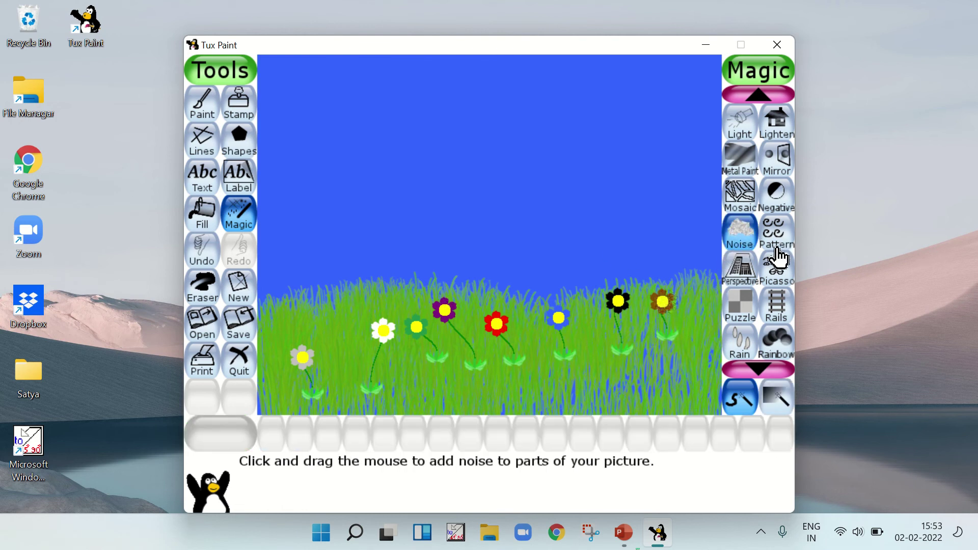
scroll(744, 305, down, 1)
Step: Draw a ROYGBIV rainbow arc spanning the sky from right to left
scroll(763, 291, down, 4)
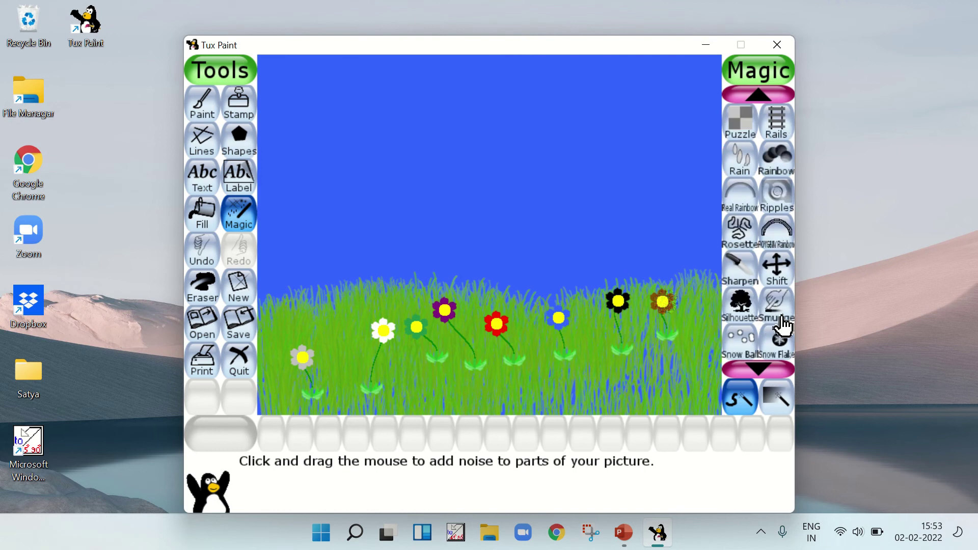
click(774, 250)
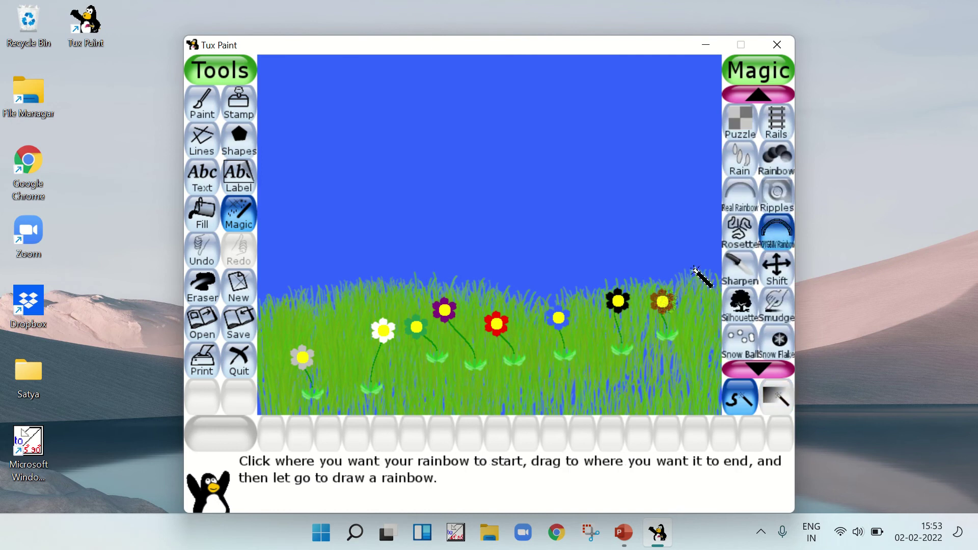
mouse_move(705, 273)
mouse_down()
mouse_move(622, 200)
mouse_move(493, 155)
mouse_move(384, 153)
mouse_move(299, 212)
mouse_move(280, 256)
mouse_move(307, 298)
mouse_move(315, 289)
mouse_up()
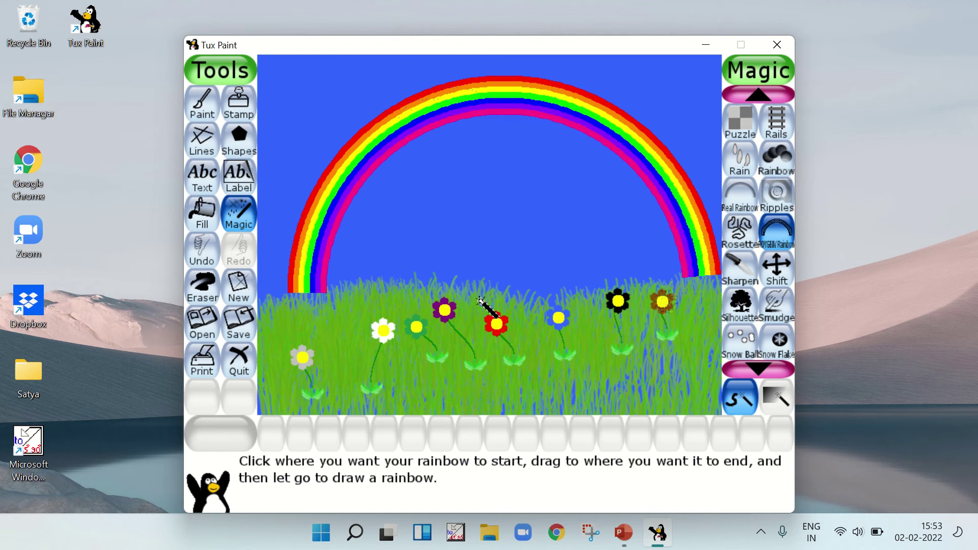
scroll(761, 310, down, 3)
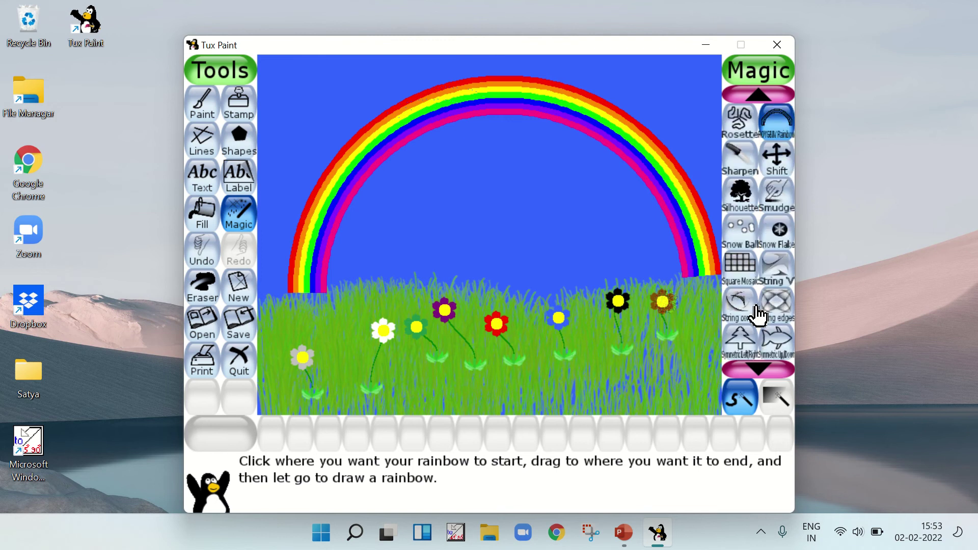
scroll(757, 313, down, 5)
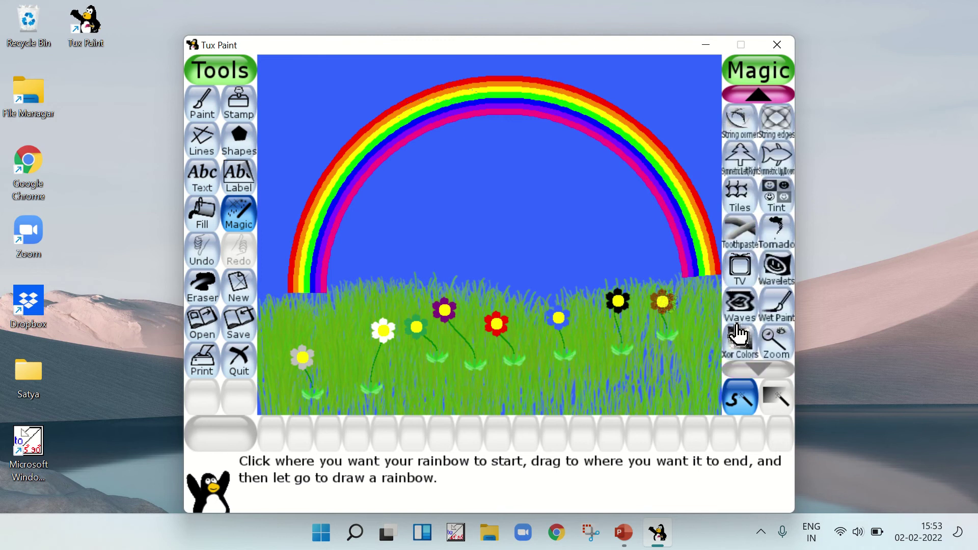
scroll(739, 326, up, 7)
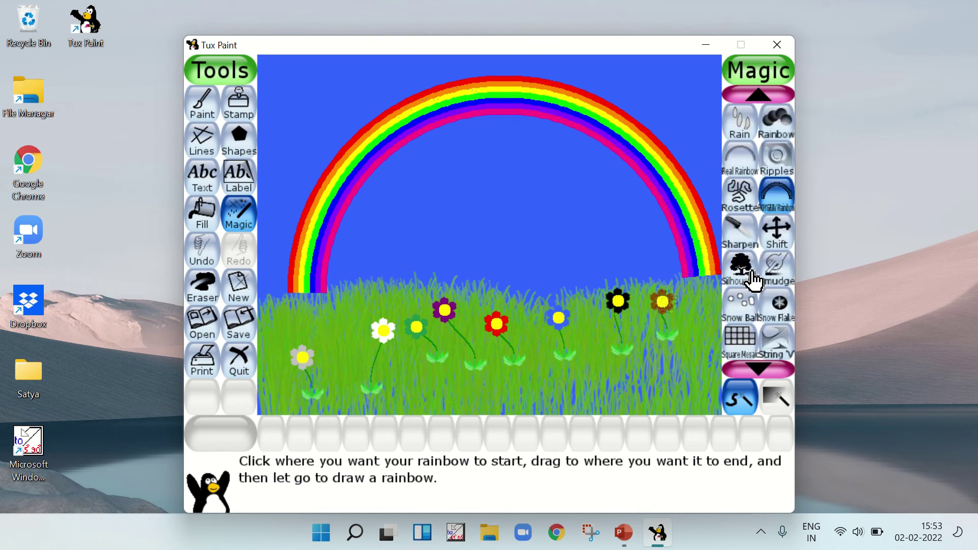
Step: Scatter Rain drops across the sky, over and under the rainbow, and into the grass
scroll(753, 280, up, 2)
click(740, 197)
click(558, 256)
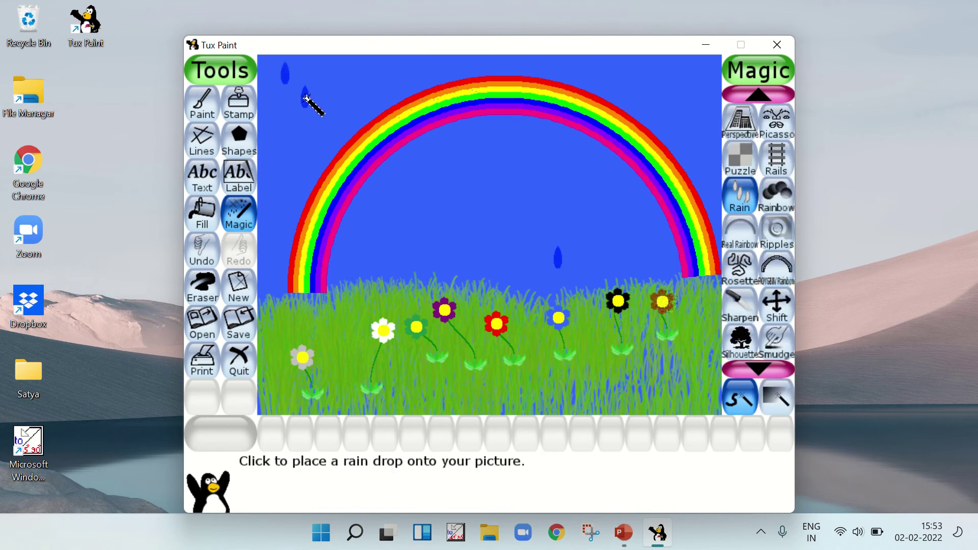
click(365, 76)
click(619, 71)
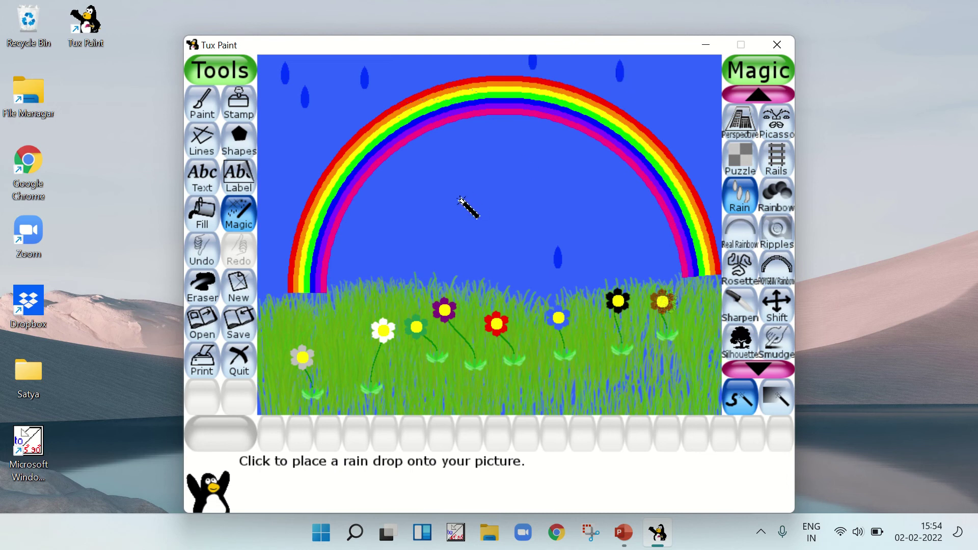
click(460, 200)
click(272, 349)
click(351, 265)
click(362, 278)
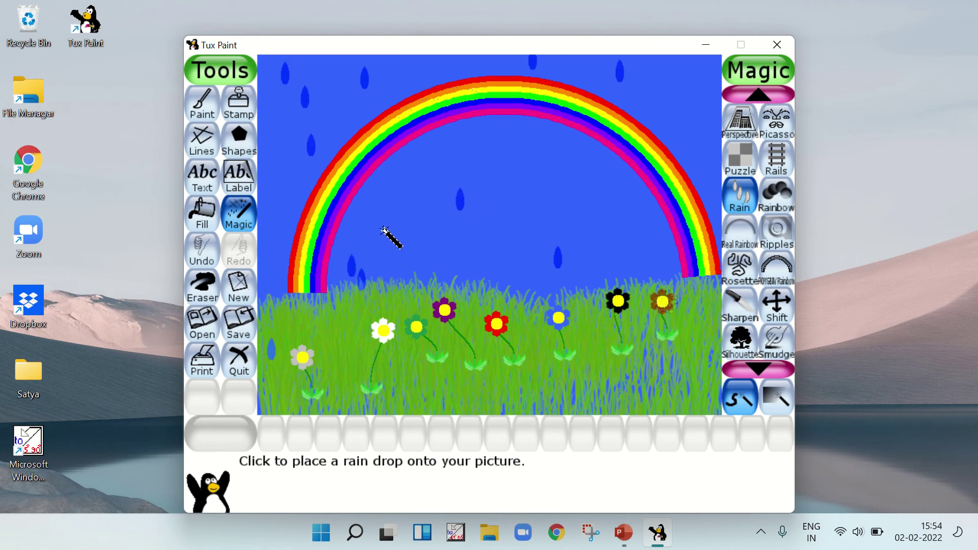
click(521, 387)
click(532, 367)
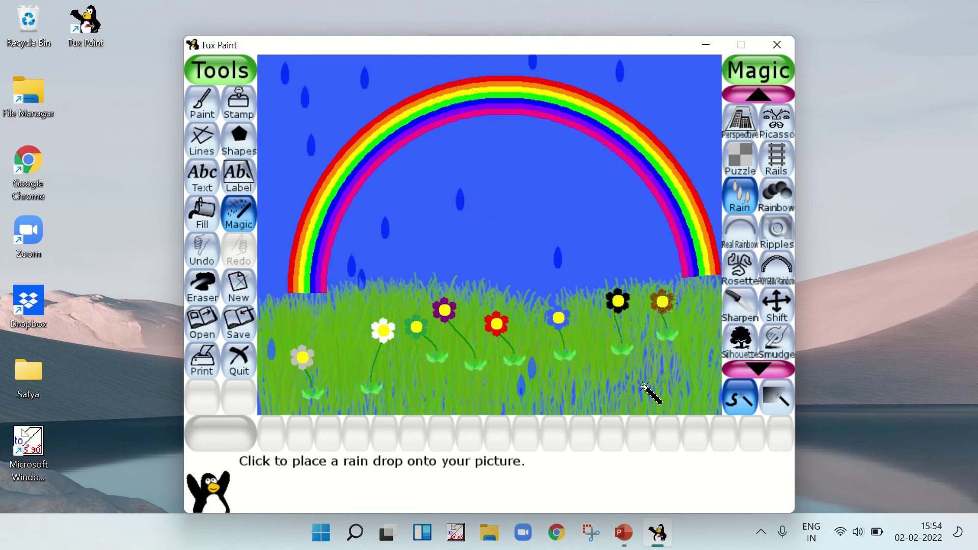
click(658, 265)
click(712, 143)
click(582, 206)
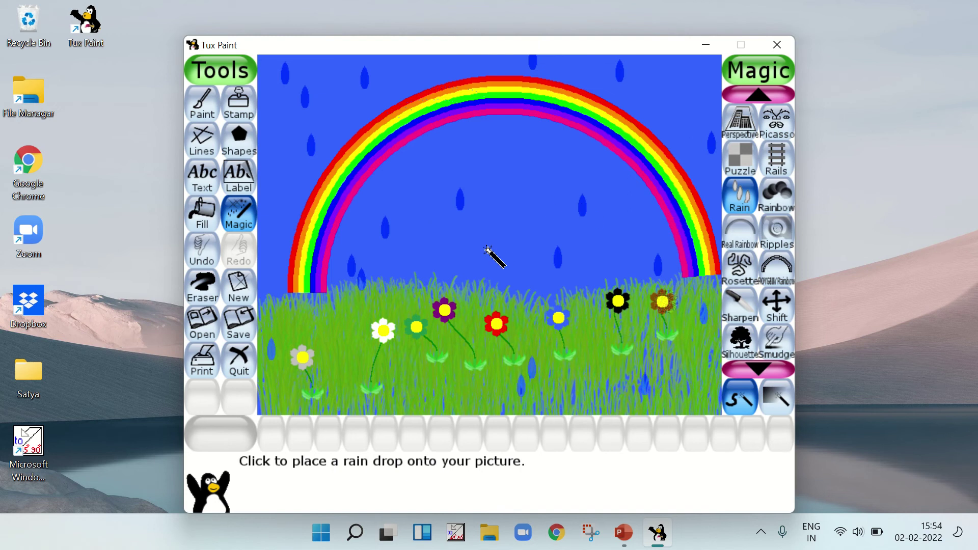
click(487, 249)
click(515, 338)
click(517, 295)
click(531, 342)
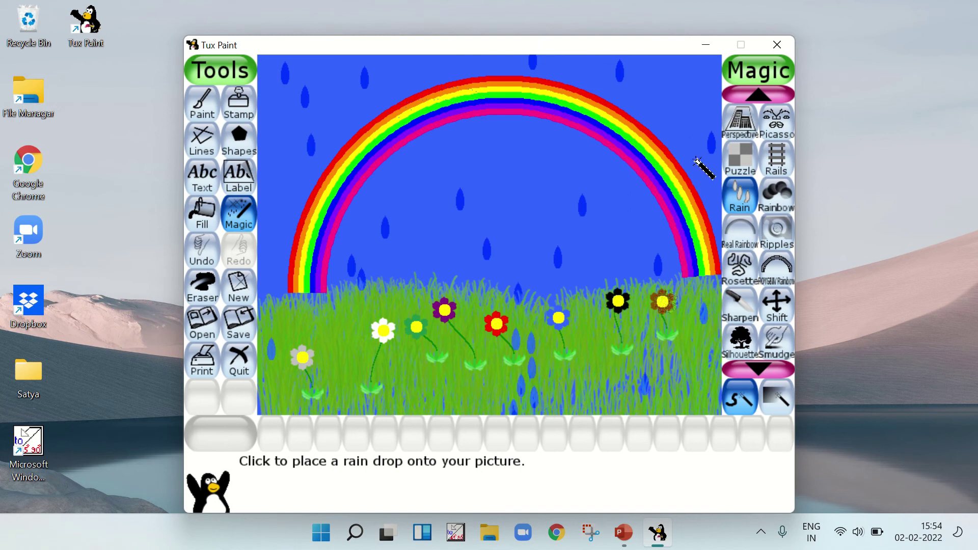
click(690, 113)
click(680, 116)
click(655, 120)
click(667, 131)
click(634, 136)
click(617, 161)
click(604, 164)
click(523, 177)
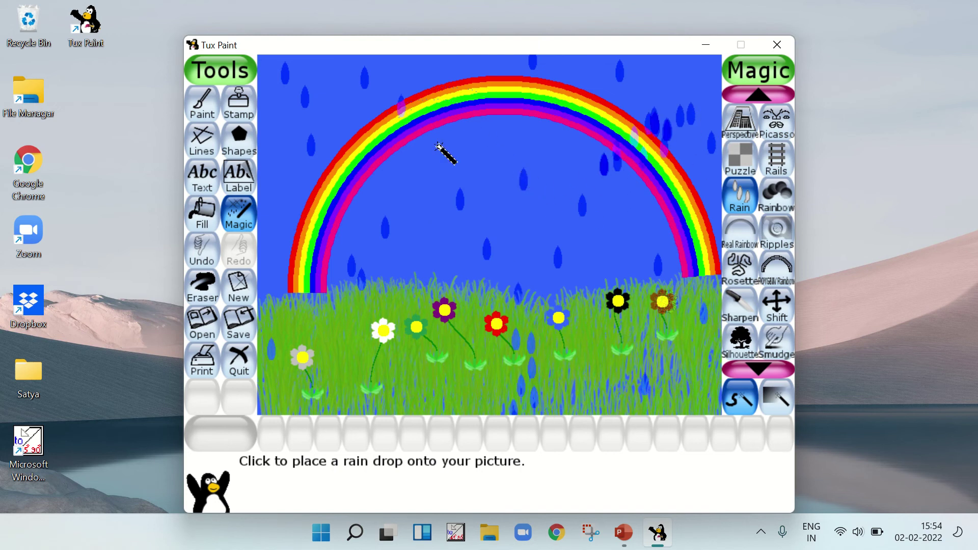
mouse_move(445, 153)
mouse_down()
mouse_move(567, 88)
mouse_move(406, 211)
mouse_move(323, 224)
mouse_up()
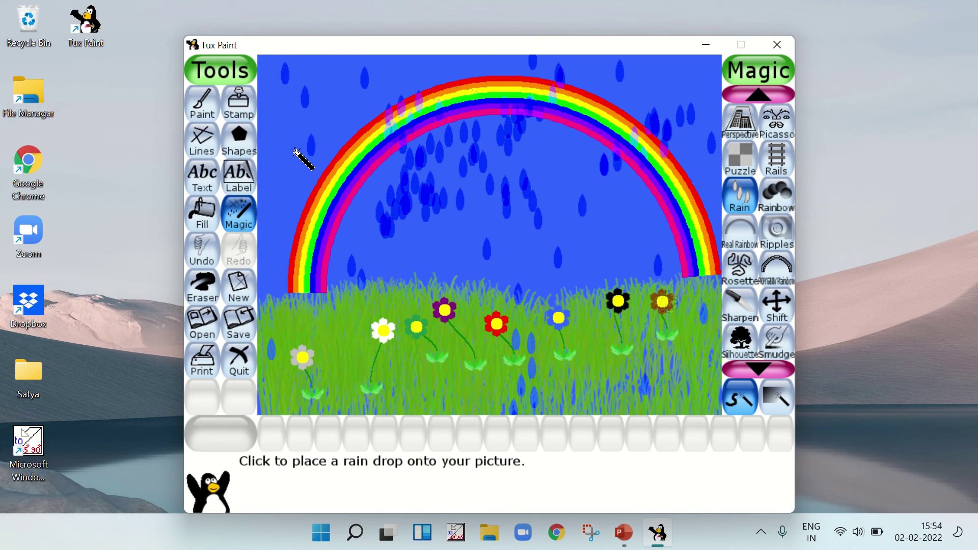
Step: Paint a new, wider ROYGBIV rainbow arc across the sky from the lower right
click(784, 279)
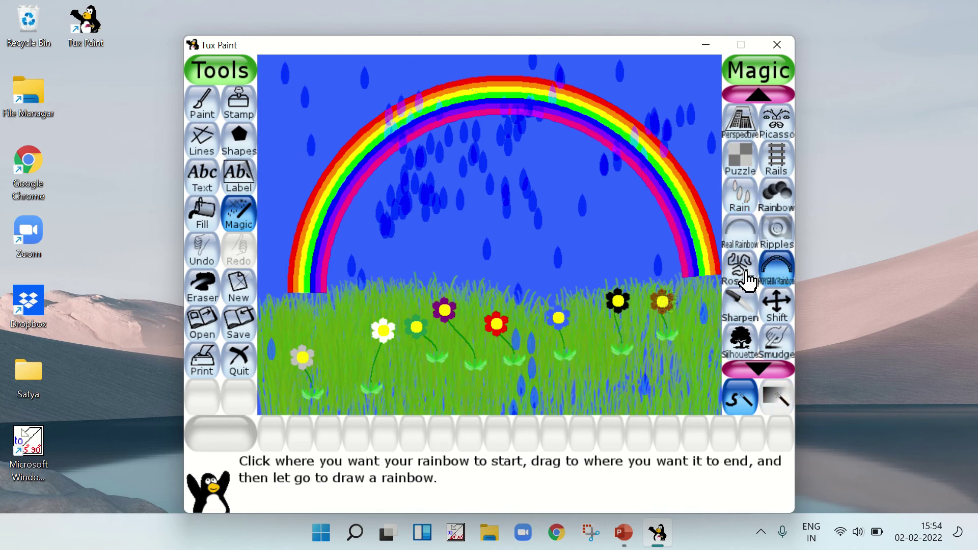
mouse_move(720, 276)
mouse_down()
mouse_move(677, 201)
mouse_move(585, 145)
mouse_move(468, 102)
mouse_move(356, 144)
mouse_move(306, 289)
mouse_up()
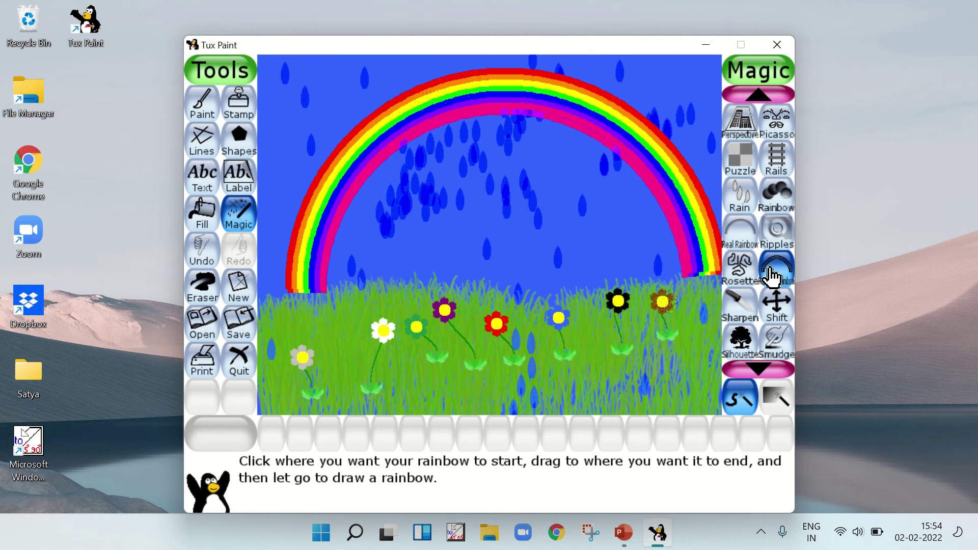
scroll(771, 278, down, 1)
Step: Browse the Magic effects list, briefly picking Shift and then Sharpen
click(770, 278)
click(747, 275)
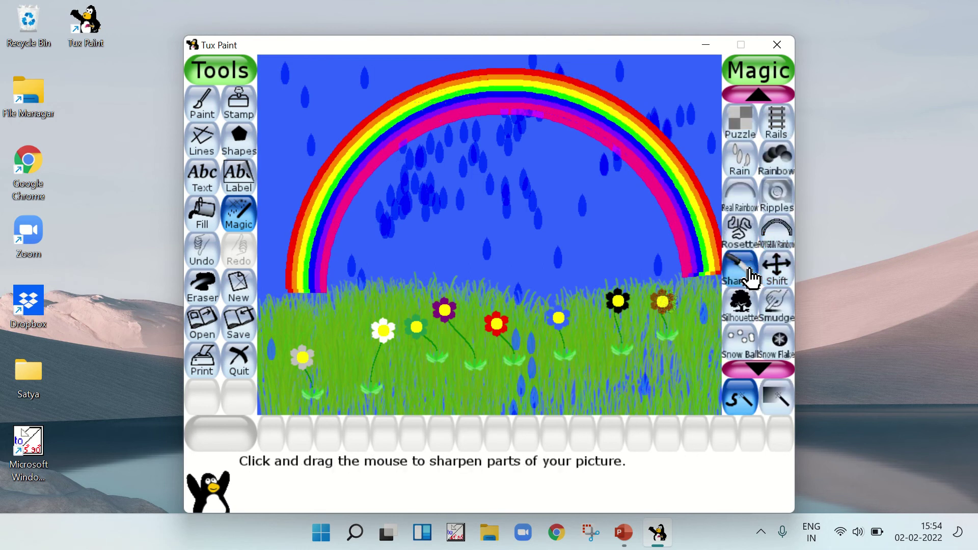
scroll(763, 305, down, 5)
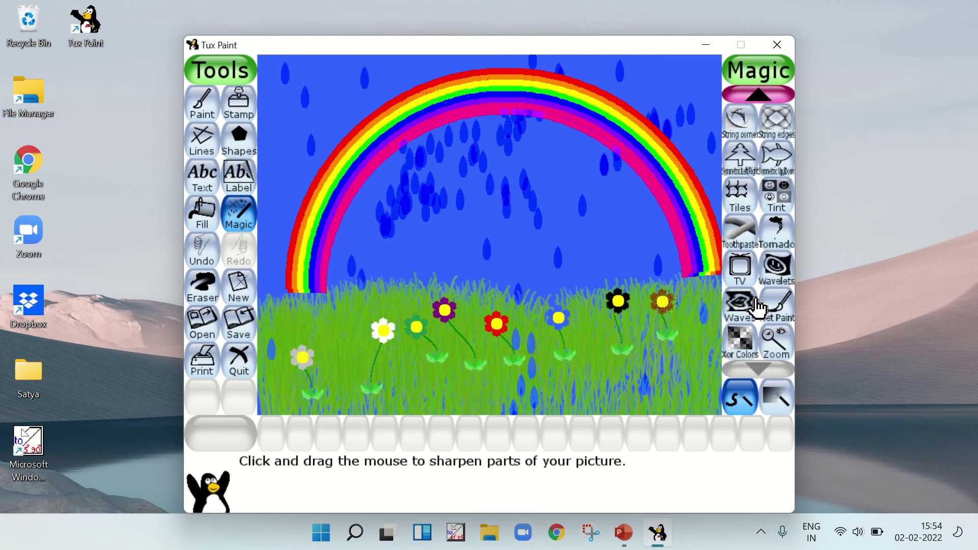
scroll(758, 307, up, 8)
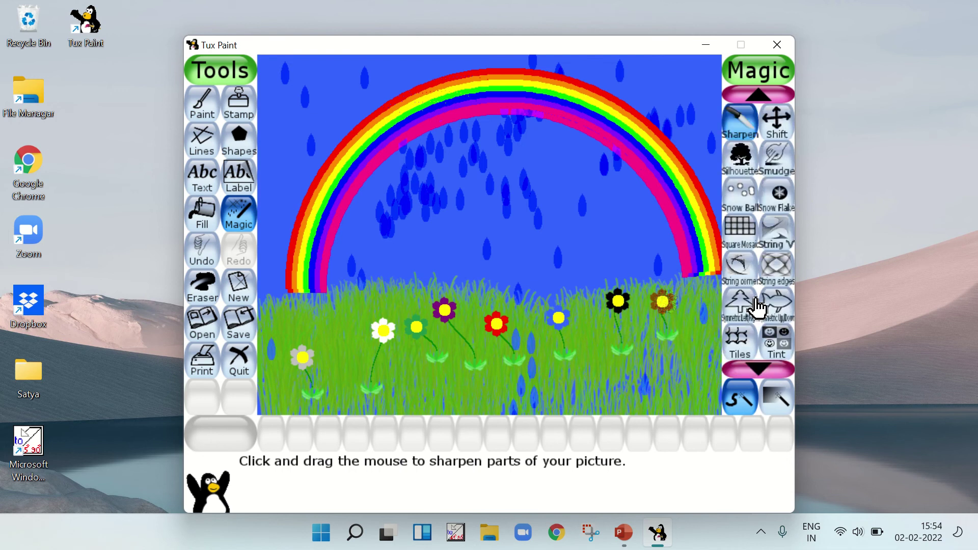
scroll(757, 306, up, 10)
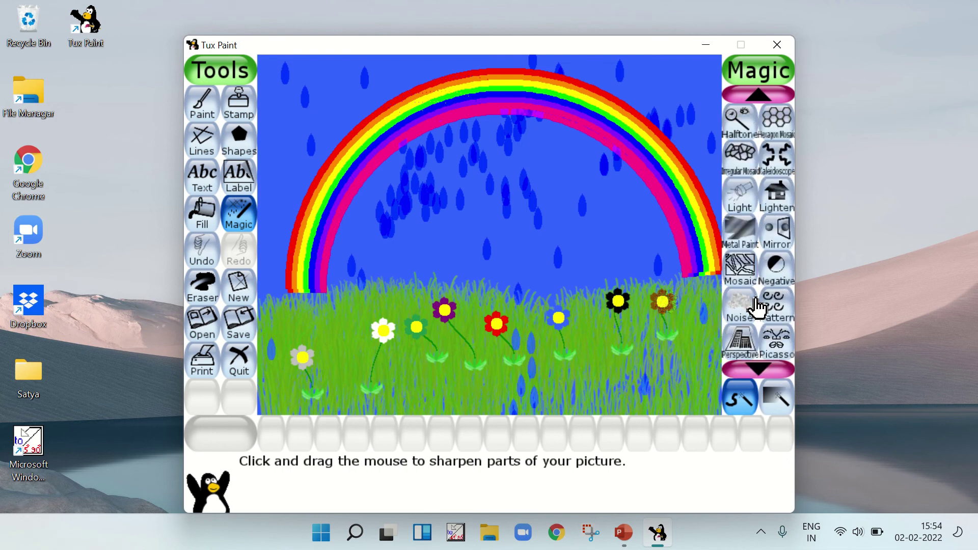
scroll(757, 306, up, 7)
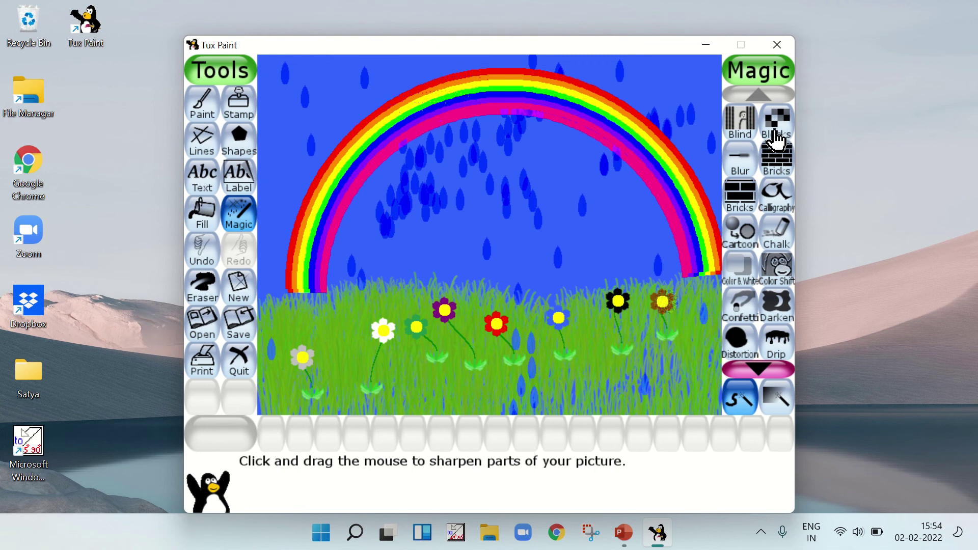
scroll(771, 276, down, 8)
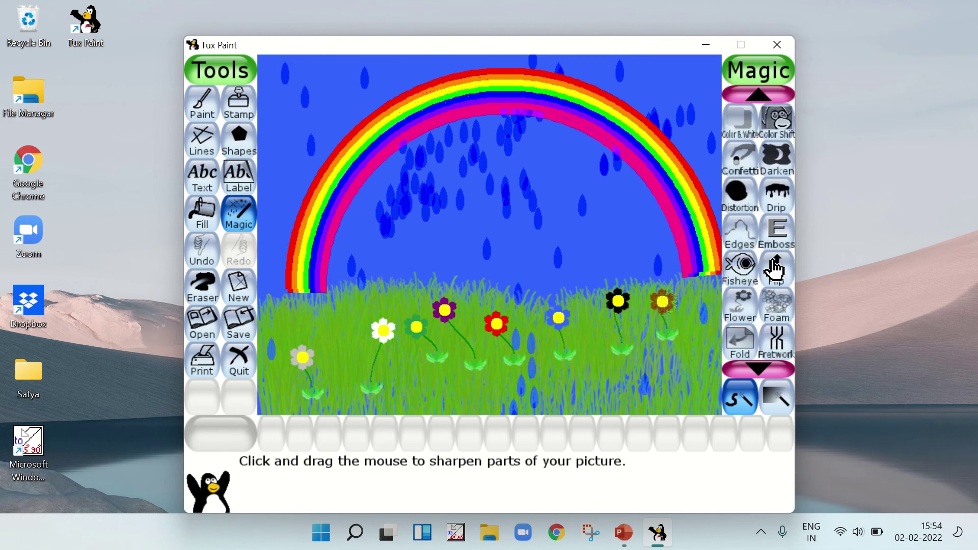
scroll(771, 275, down, 5)
Step: Apply Noise in sweeps over the grass, the middle sky and the top of the sky
click(741, 270)
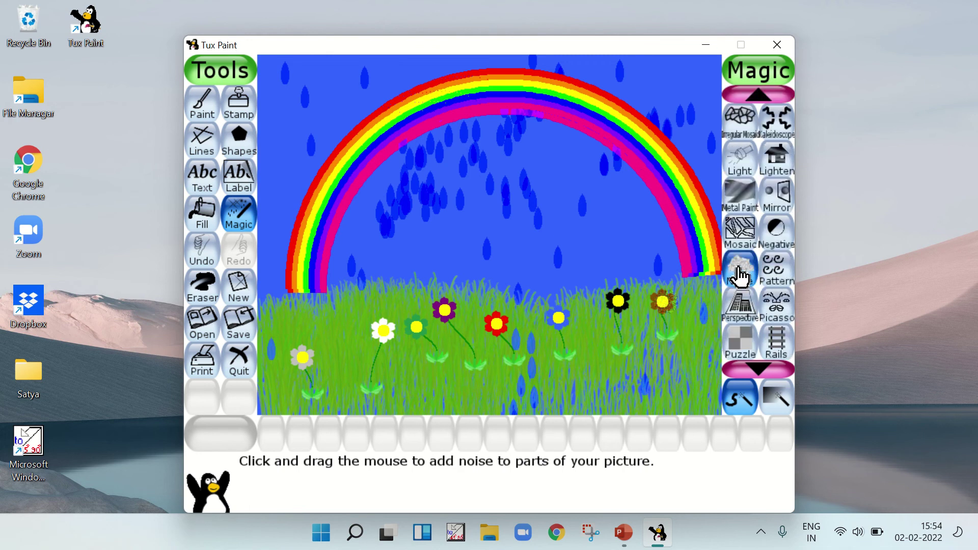
mouse_move(673, 272)
mouse_down()
mouse_move(541, 368)
mouse_move(275, 367)
mouse_move(365, 304)
mouse_move(564, 323)
mouse_move(348, 379)
mouse_up()
mouse_move(270, 170)
mouse_down()
mouse_move(705, 230)
mouse_move(671, 280)
mouse_move(652, 237)
mouse_move(411, 219)
mouse_move(723, 178)
mouse_move(681, 139)
mouse_up()
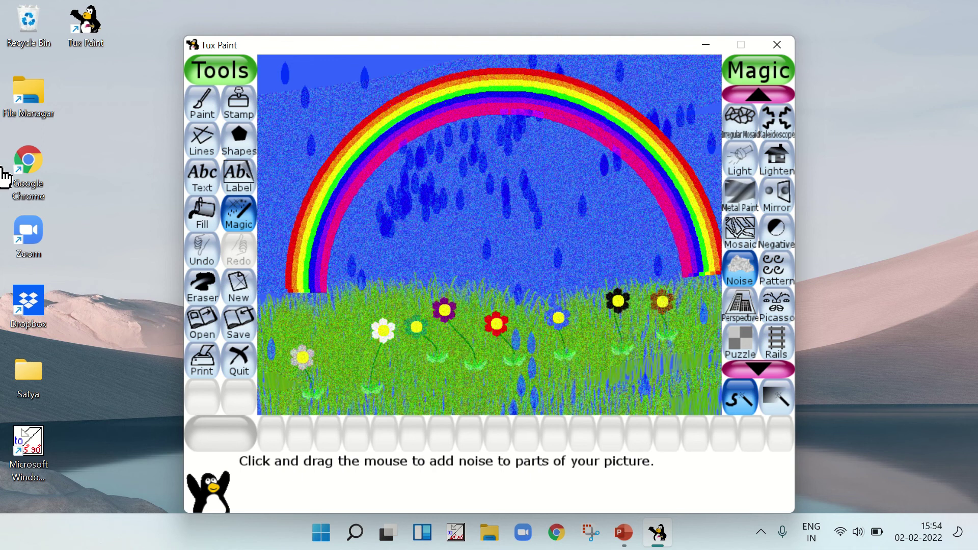
drag(286, 110, 479, 77)
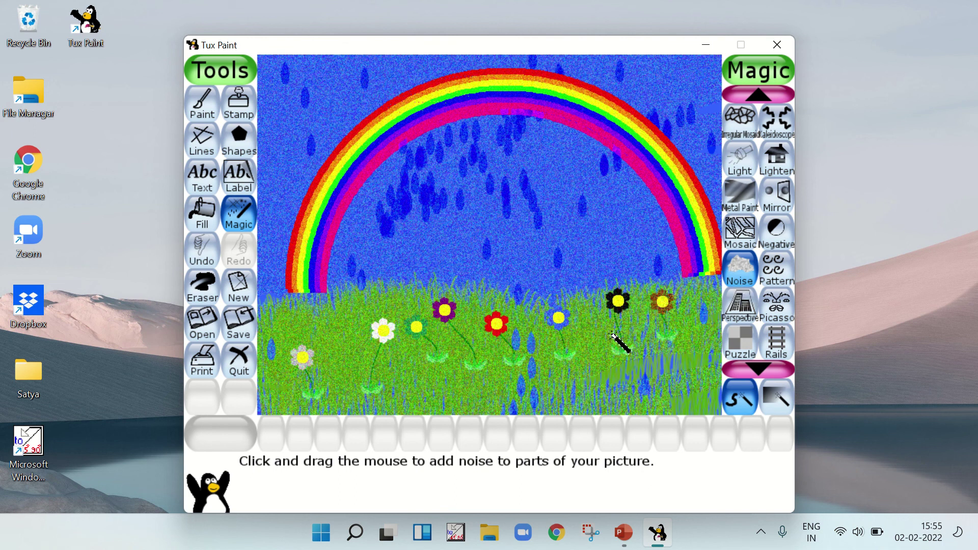
Step: Save the rainbow garden picture, then start a fresh blank white canvas
click(241, 320)
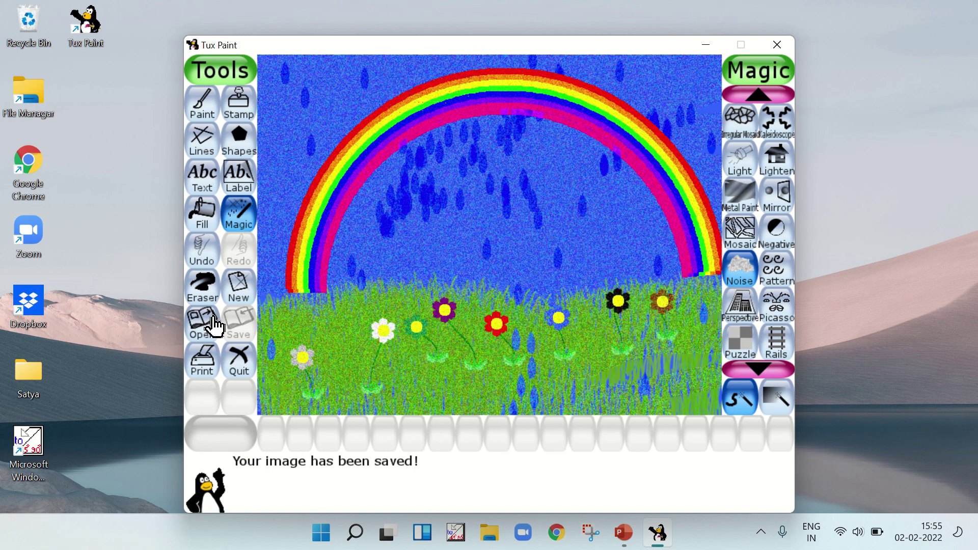
click(238, 288)
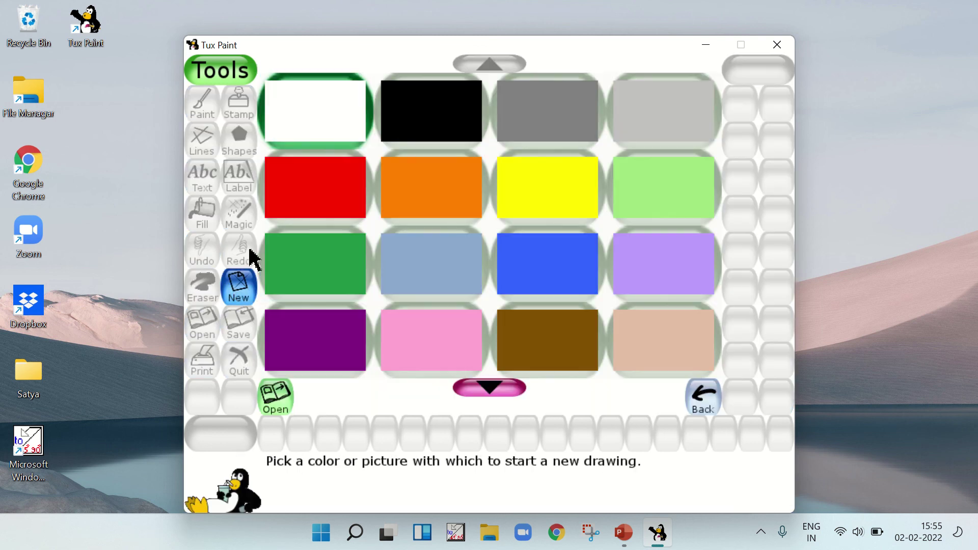
click(294, 402)
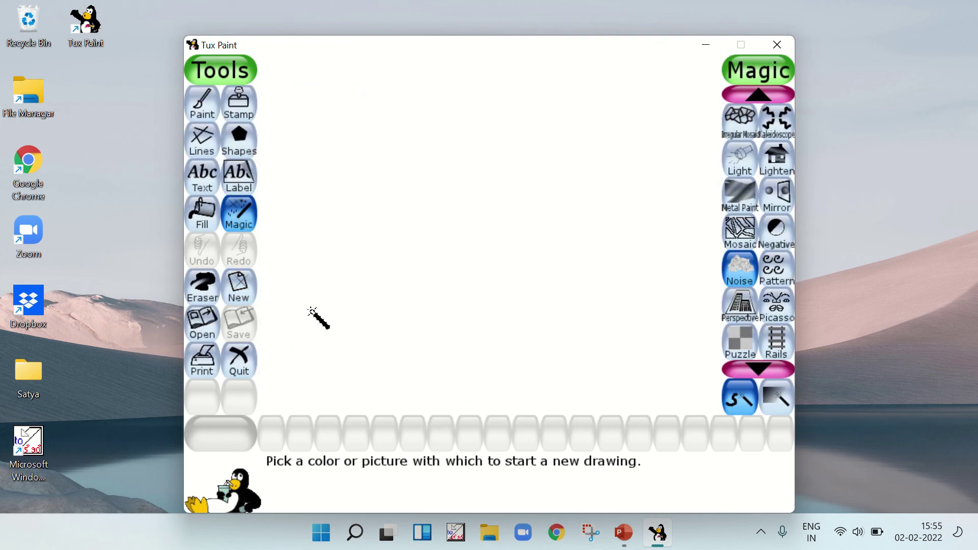
Step: Open the saved rainbow garden picture from the gallery of saved drawings
click(200, 320)
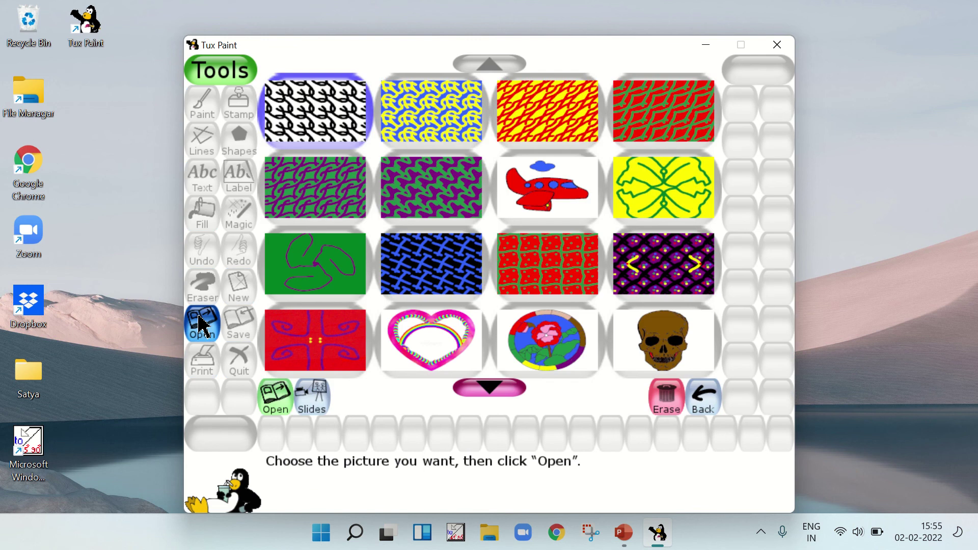
scroll(545, 283, down, 3)
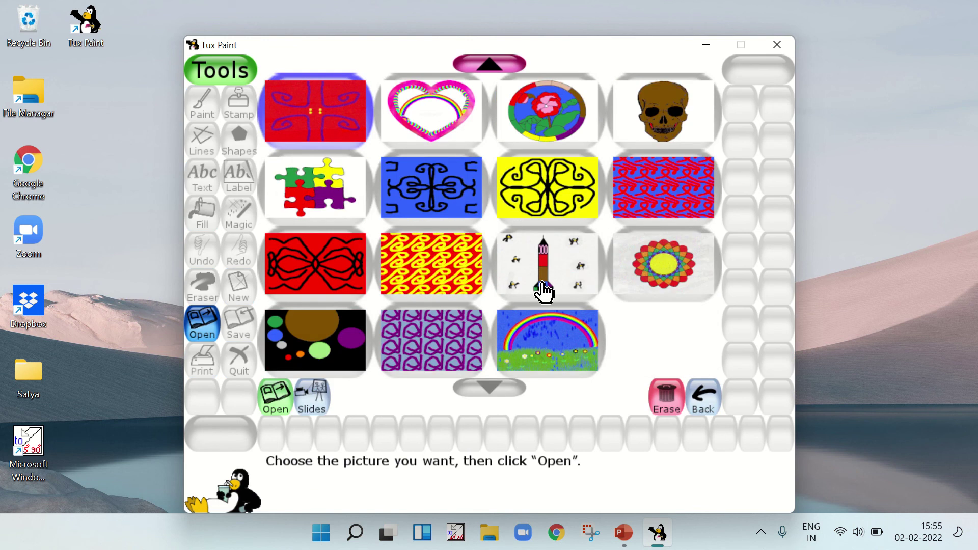
scroll(541, 290, up, 3)
scroll(526, 332, down, 3)
click(542, 355)
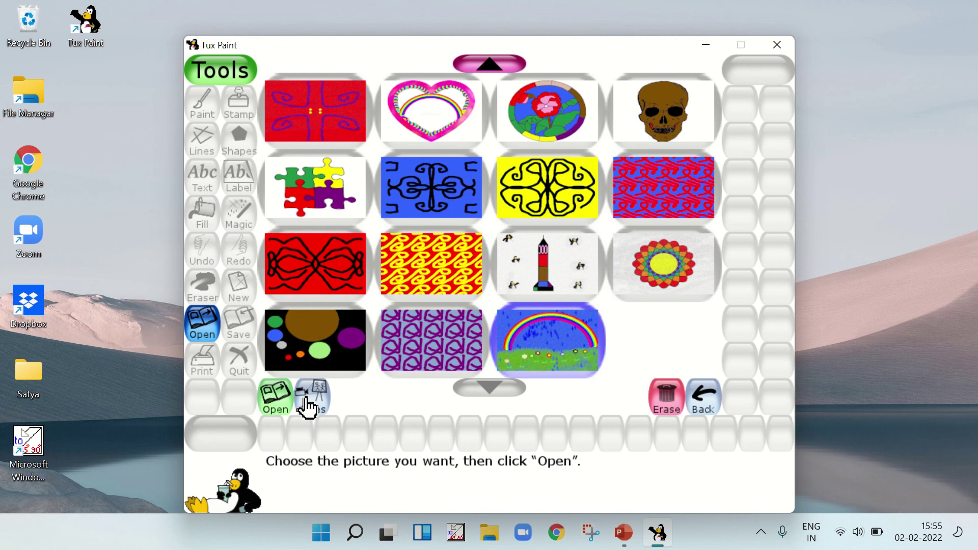
click(277, 405)
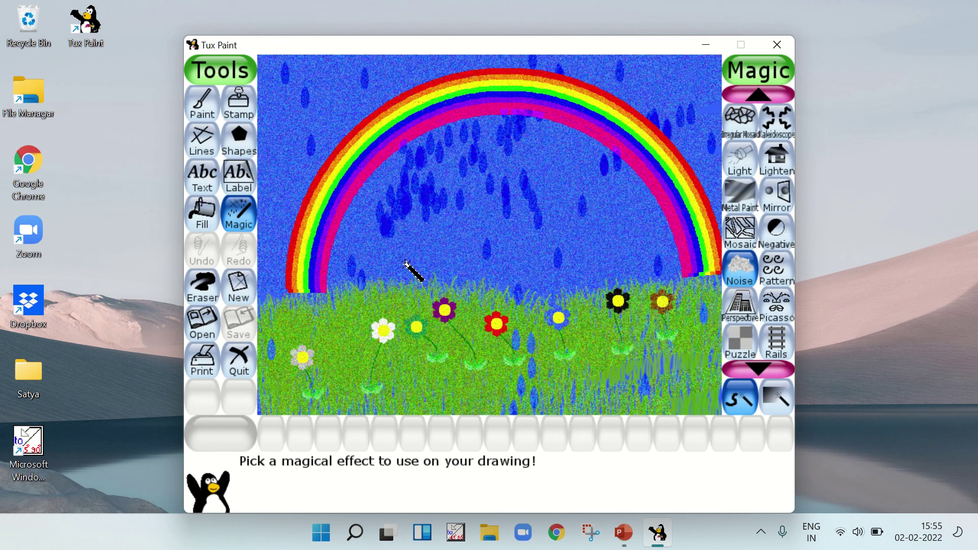
Step: Browse the saved-pictures gallery again and leave it without opening anything
click(207, 335)
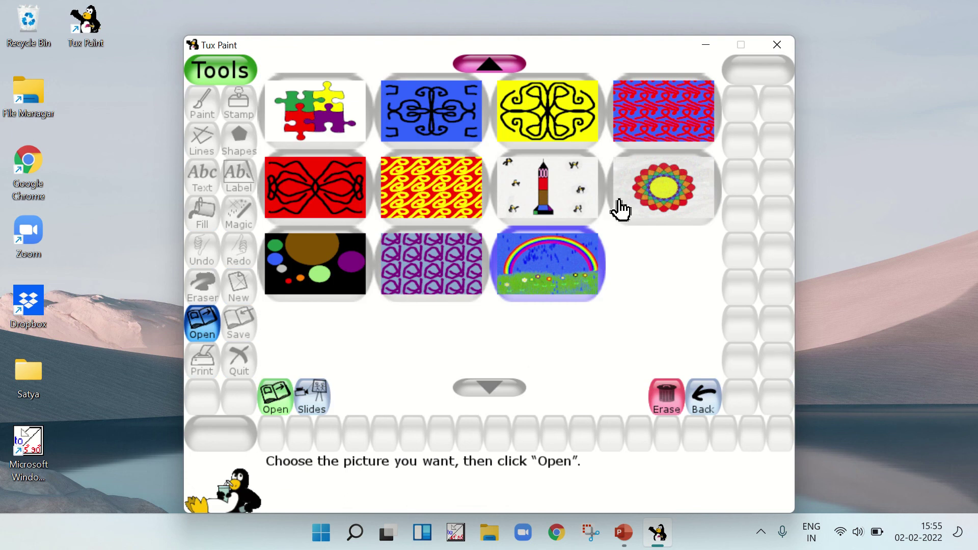
scroll(489, 337, up, 5)
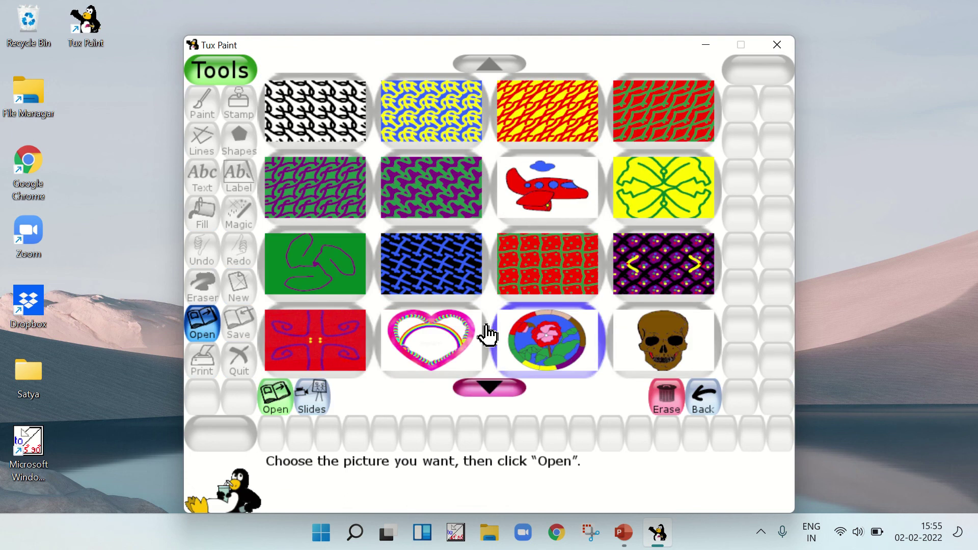
scroll(305, 326, down, 3)
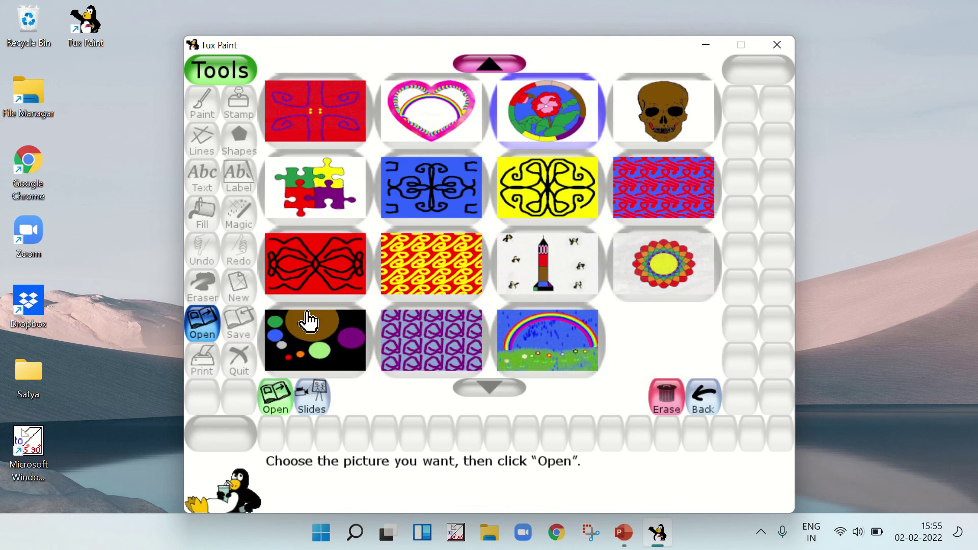
click(705, 397)
Step: Start a new blank drawing with a red background
click(239, 289)
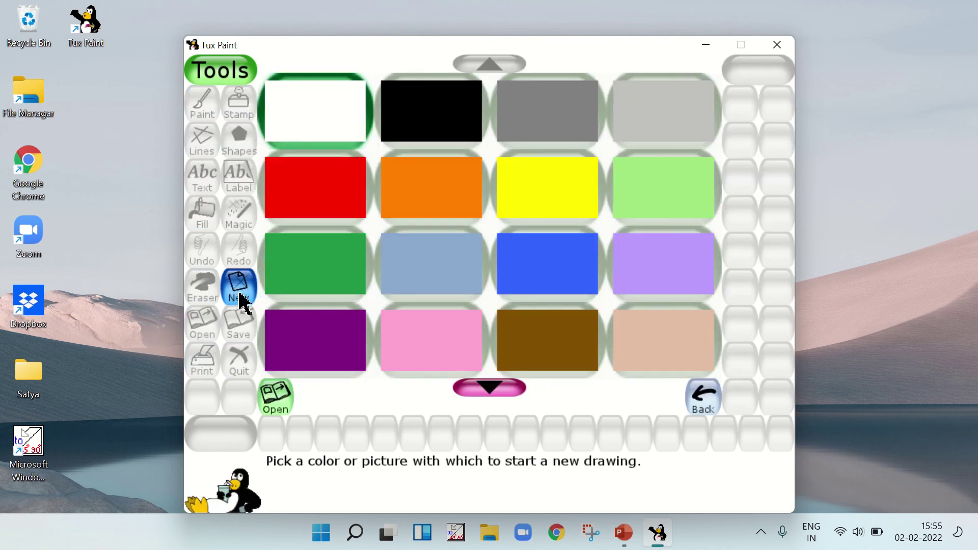
click(355, 188)
click(277, 399)
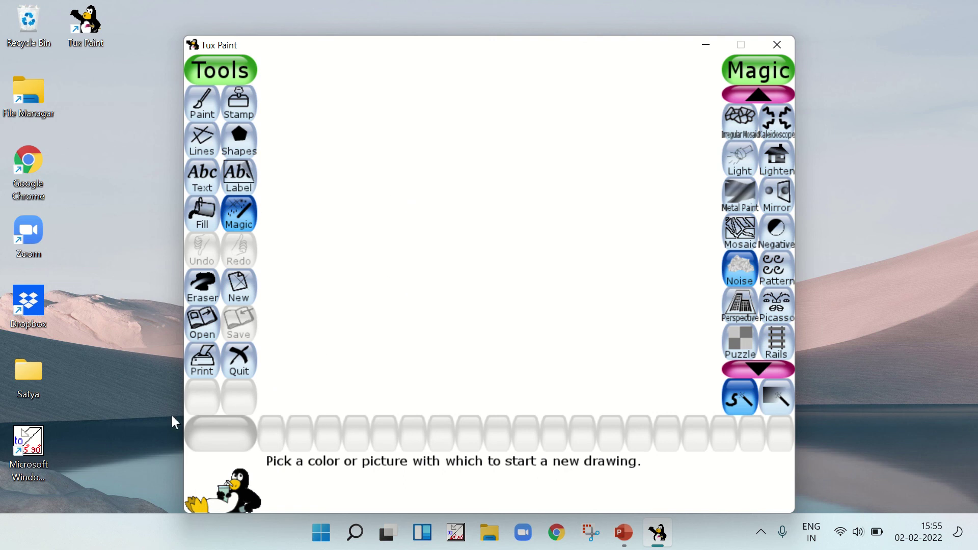
Step: Reopen the rainbow garden picture from the gallery onto the canvas
click(202, 326)
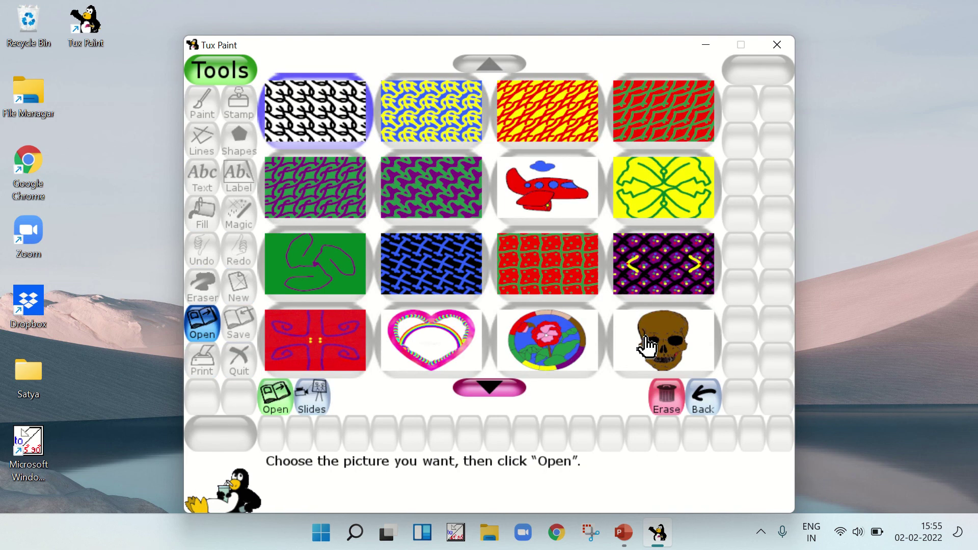
scroll(647, 343, down, 3)
click(563, 353)
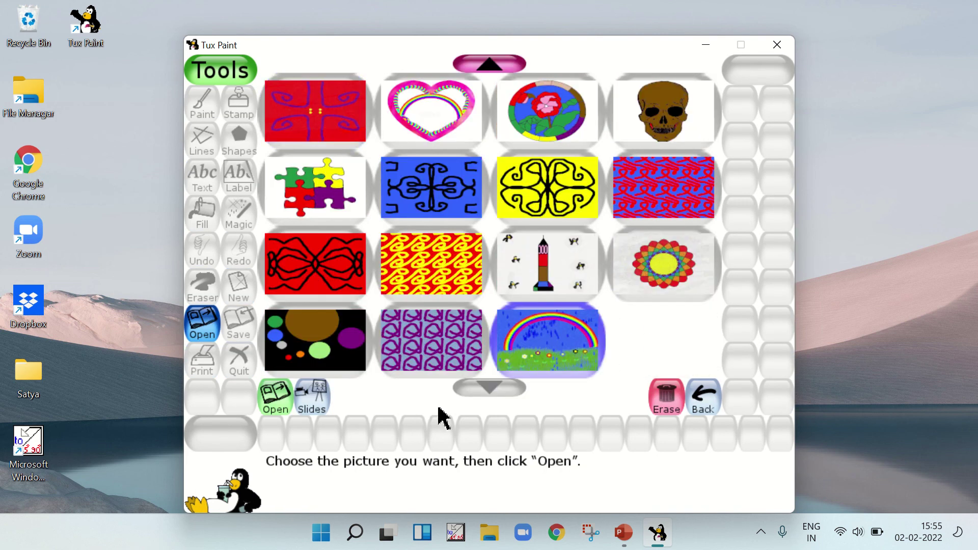
click(276, 400)
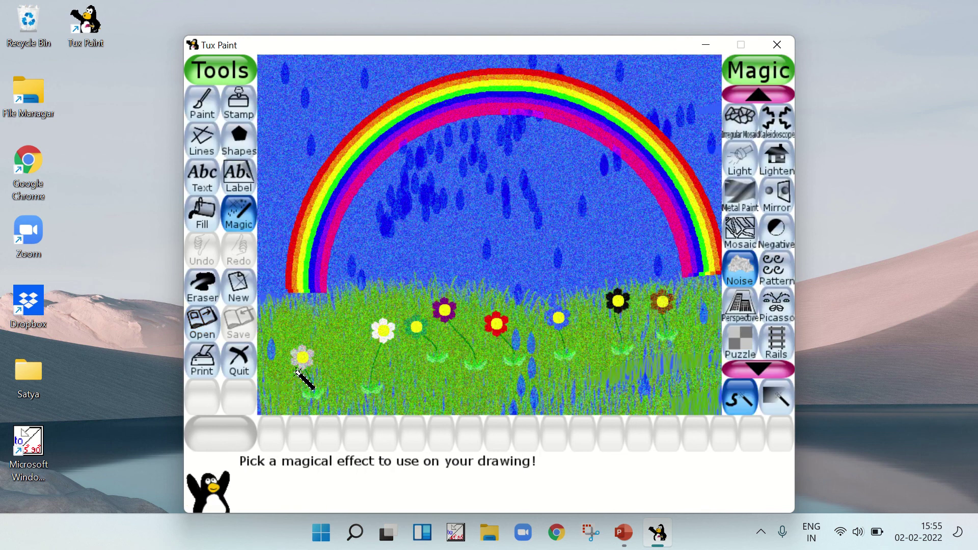